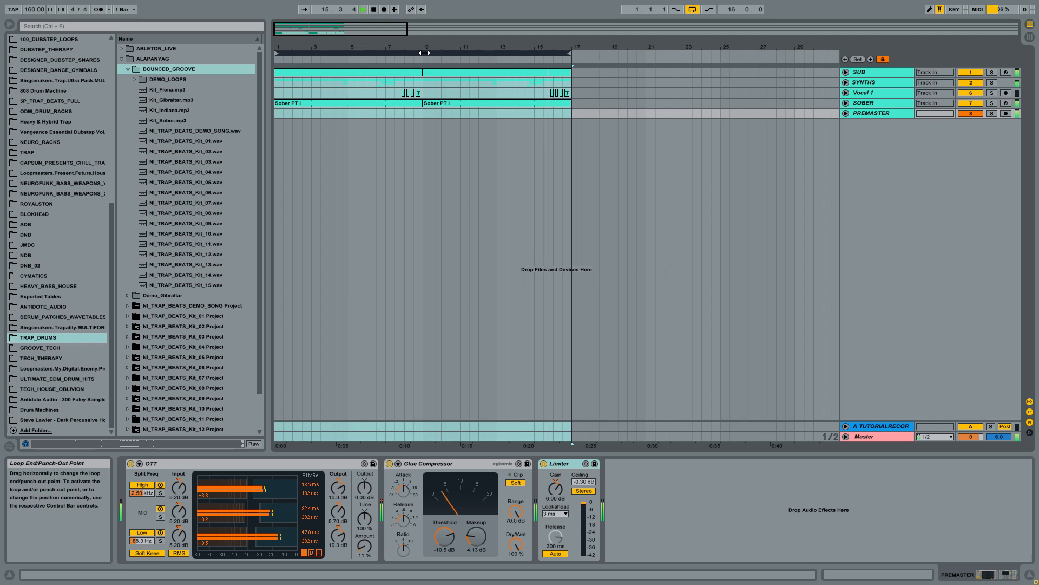
Stop playback and switch to Chrome to review the Essential Trap Drums product page on Loopmasters.
key(space)
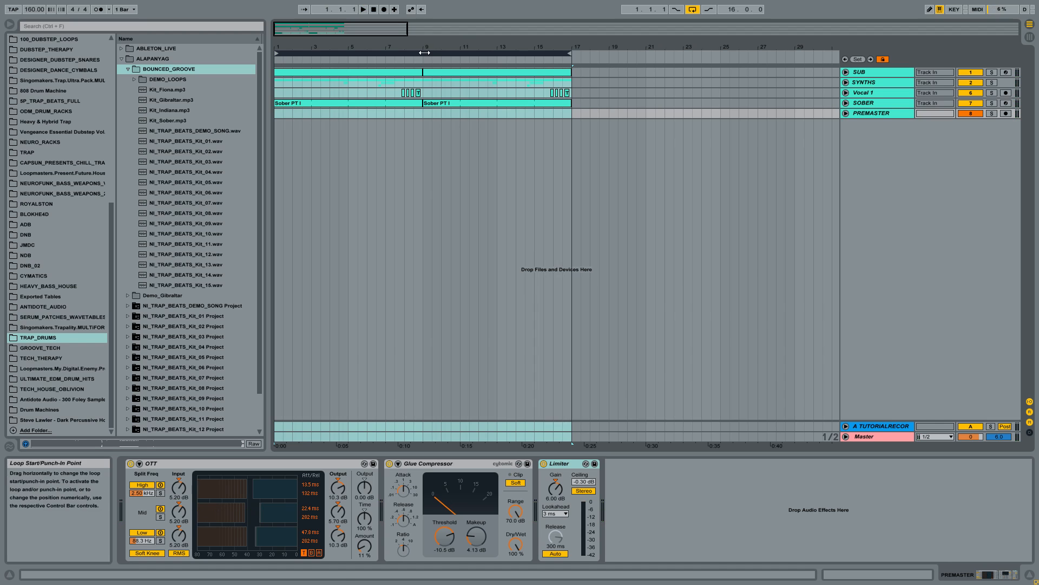
key(alt+Tab)
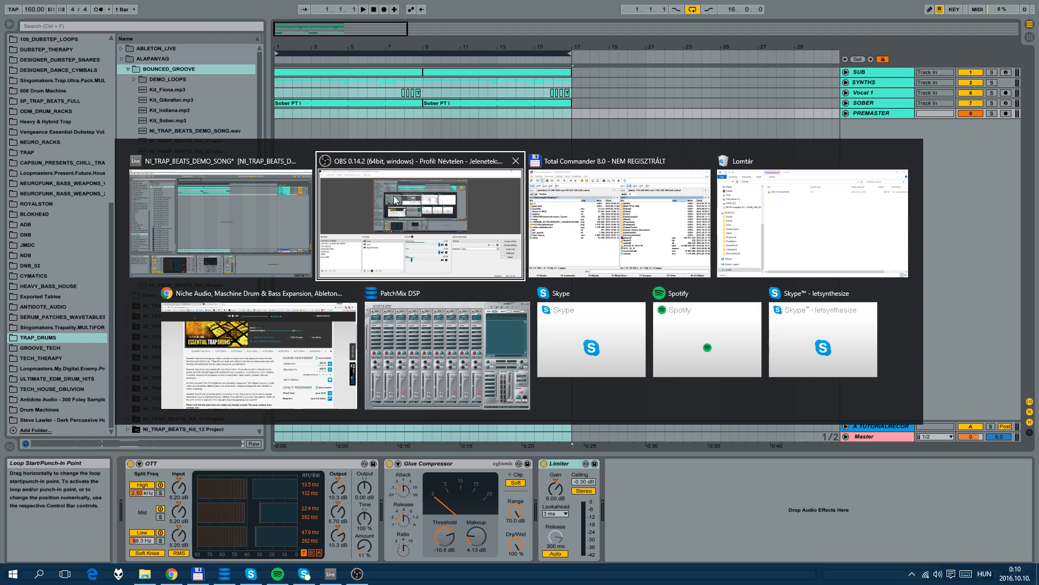
click(243, 369)
scroll(242, 254, up, 4)
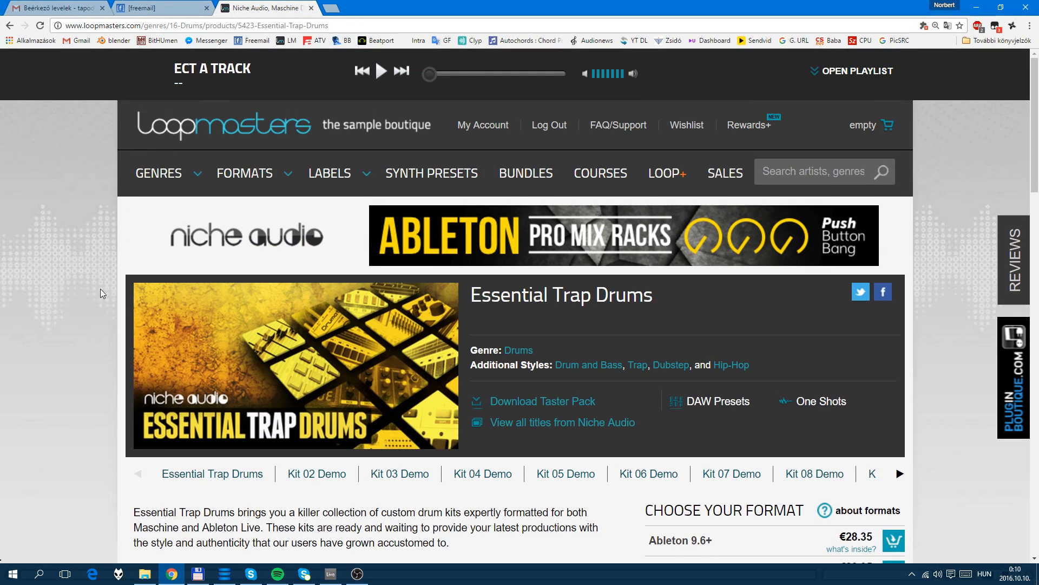
scroll(106, 276, down, 2)
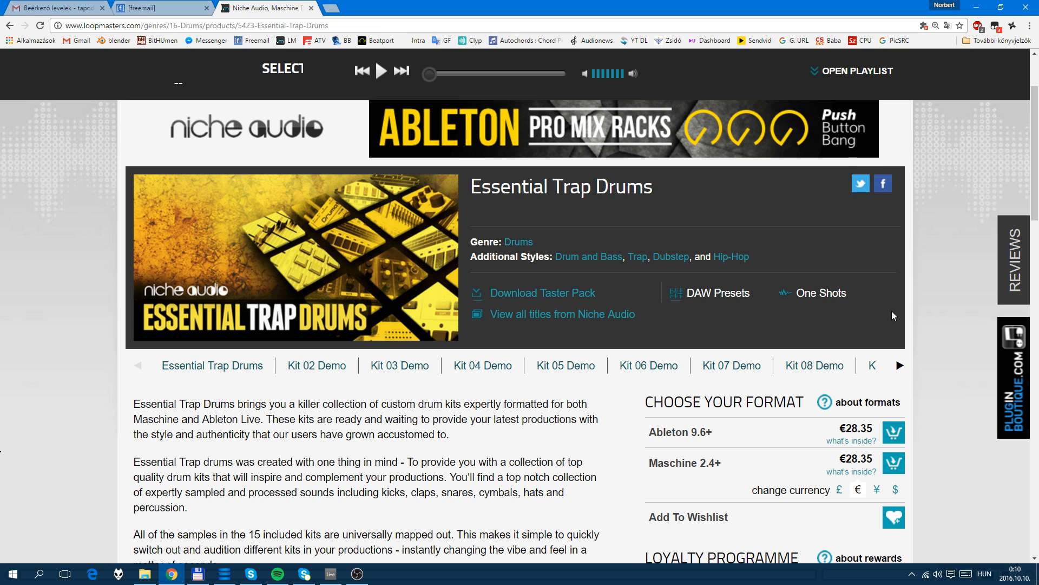
Switch back to Ableton Live, unfold the SOBER track and select NI_TRAP_BEATS_Kit_15.wav in the browser.
click(331, 573)
click(866, 103)
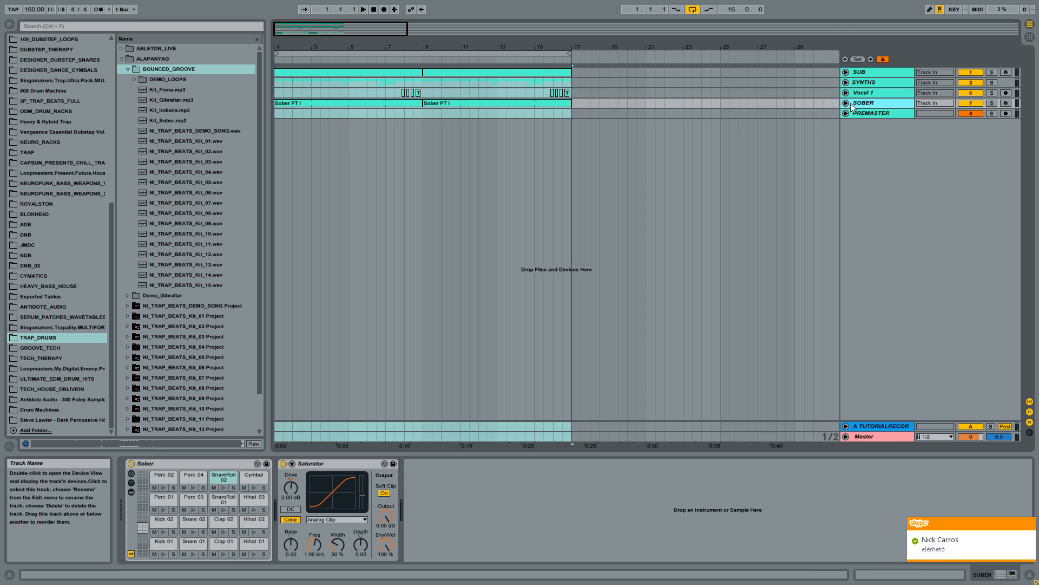
click(845, 103)
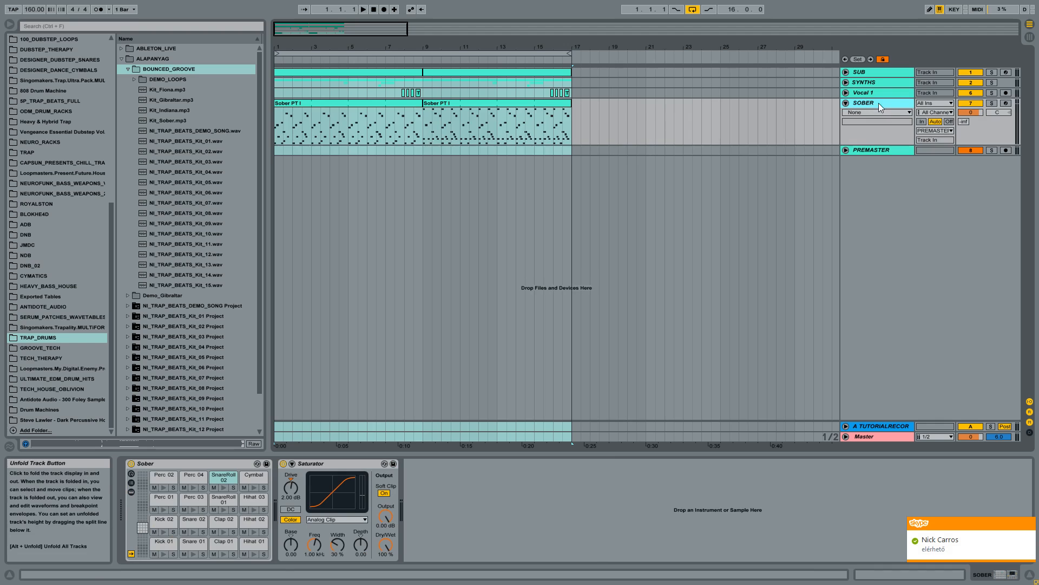
click(207, 278)
click(208, 283)
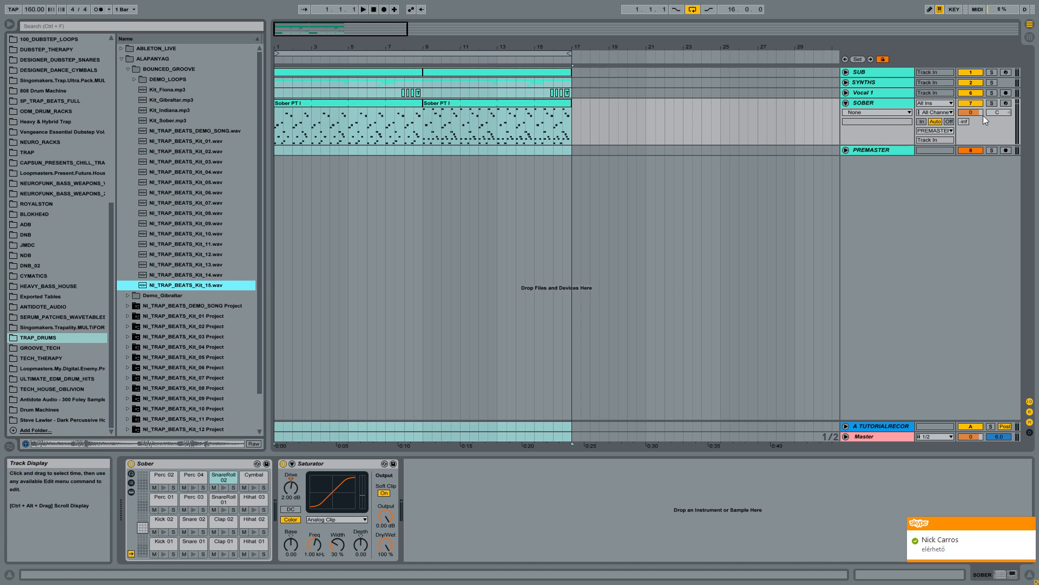
Solo the SOBER track, listen to its drum pattern and stop playback.
click(993, 103)
key(space)
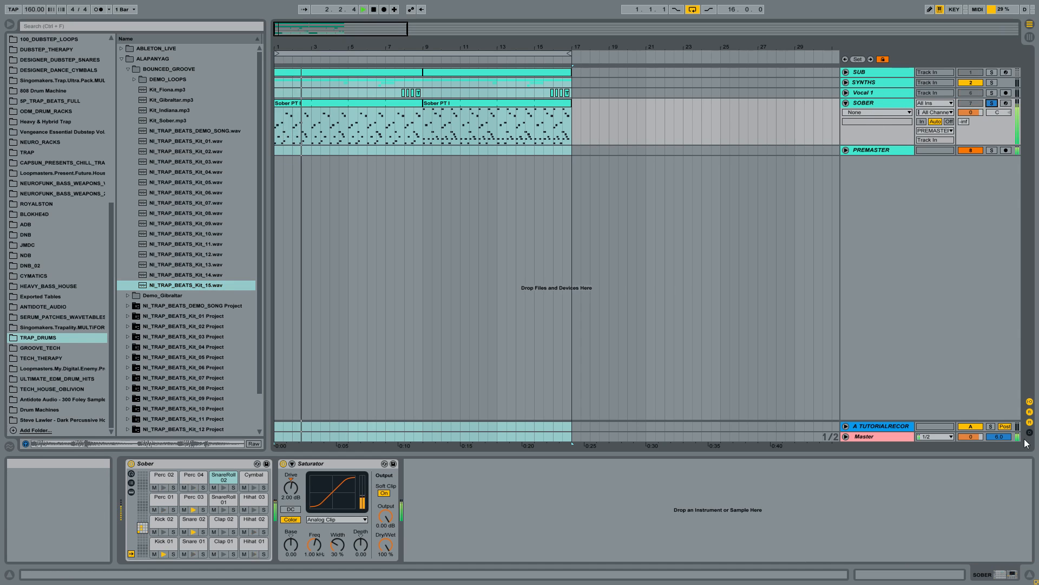
click(869, 102)
key(space)
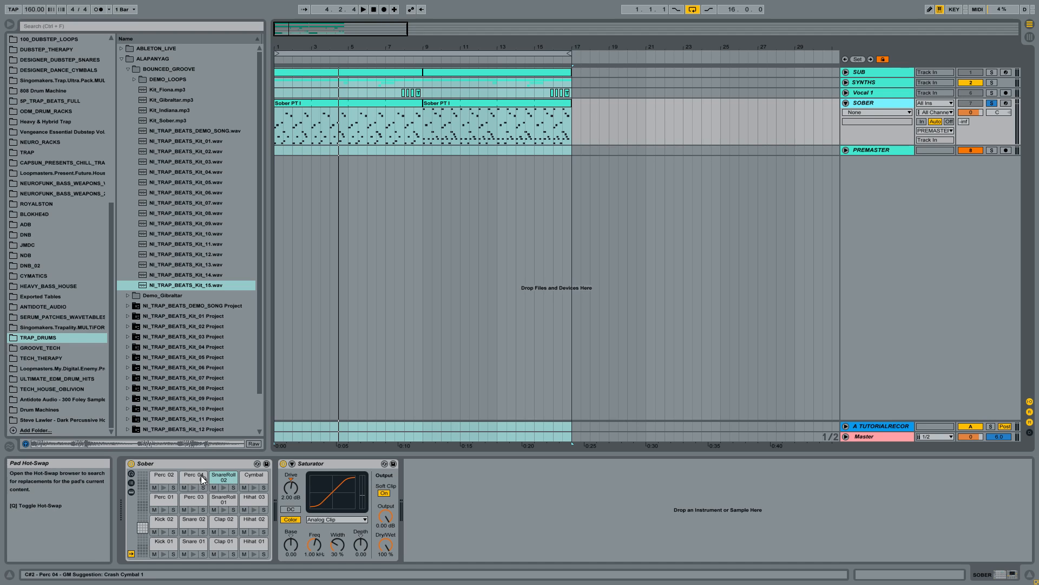
Audition the kick, snare, clap, hihat, cymbal, snare roll and percussion pads of the Sober drum rack.
click(164, 553)
click(161, 526)
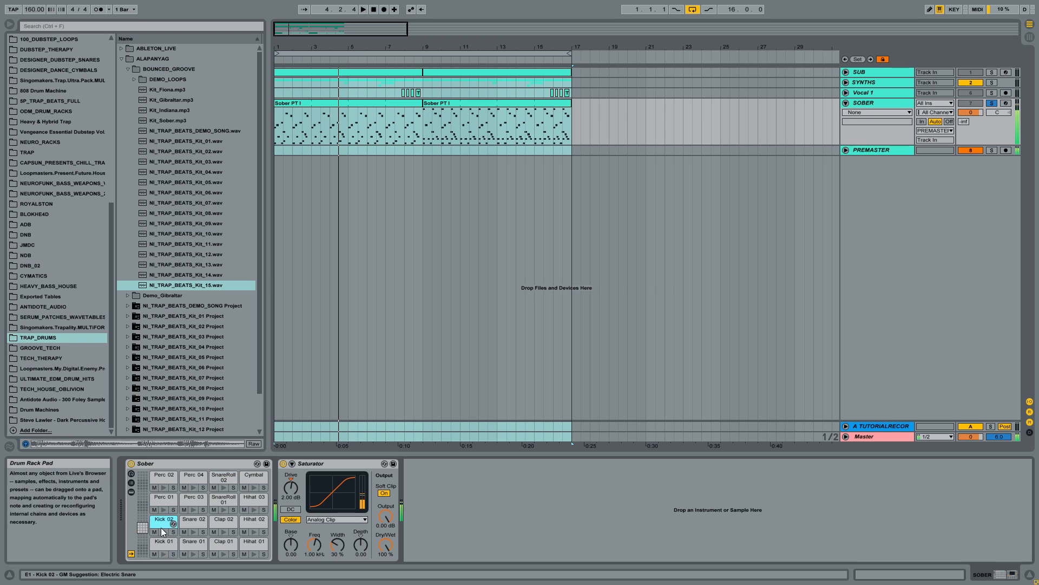
click(194, 554)
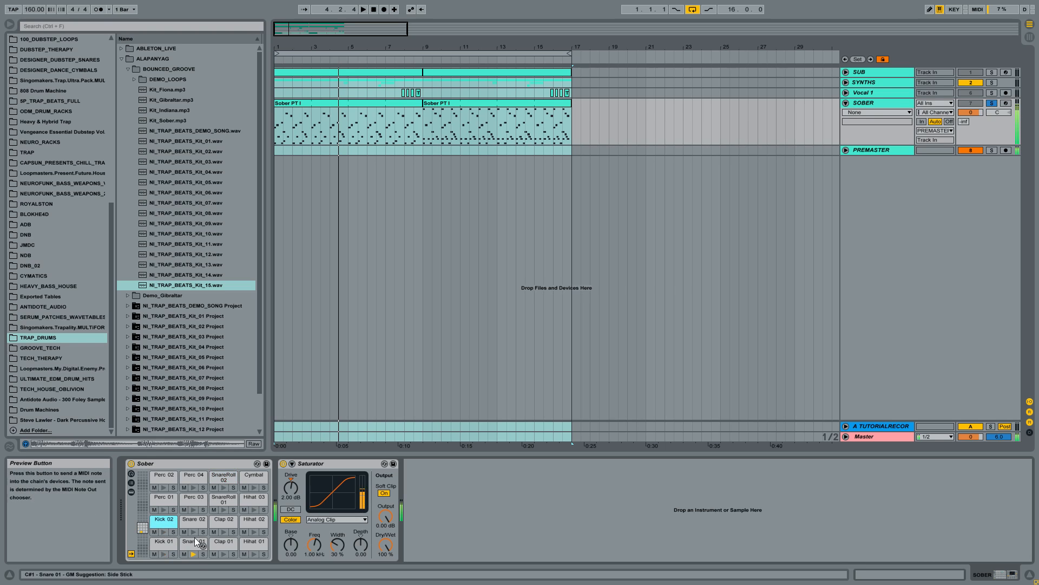
click(223, 555)
click(253, 555)
click(255, 488)
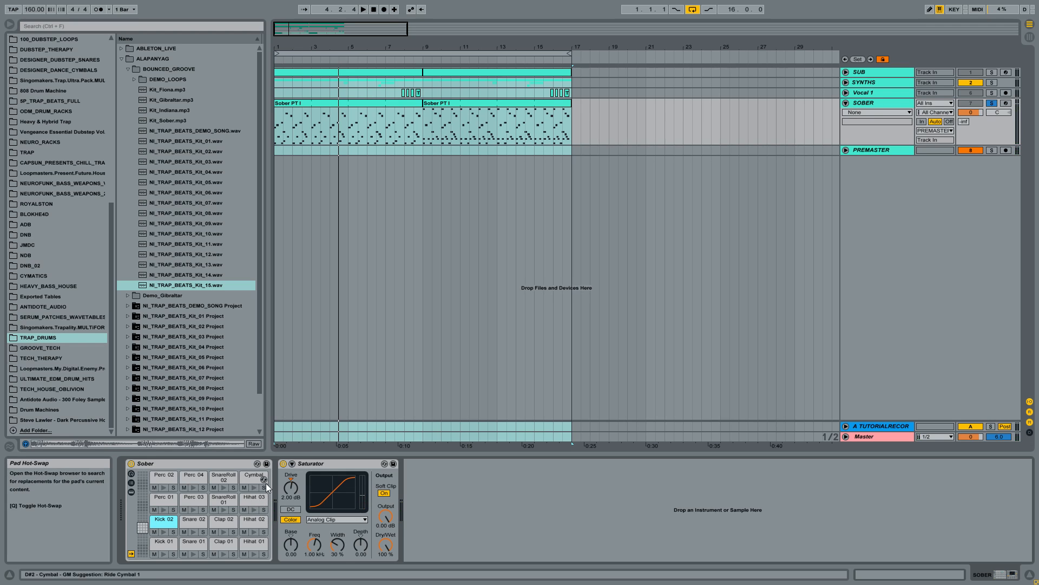
click(222, 488)
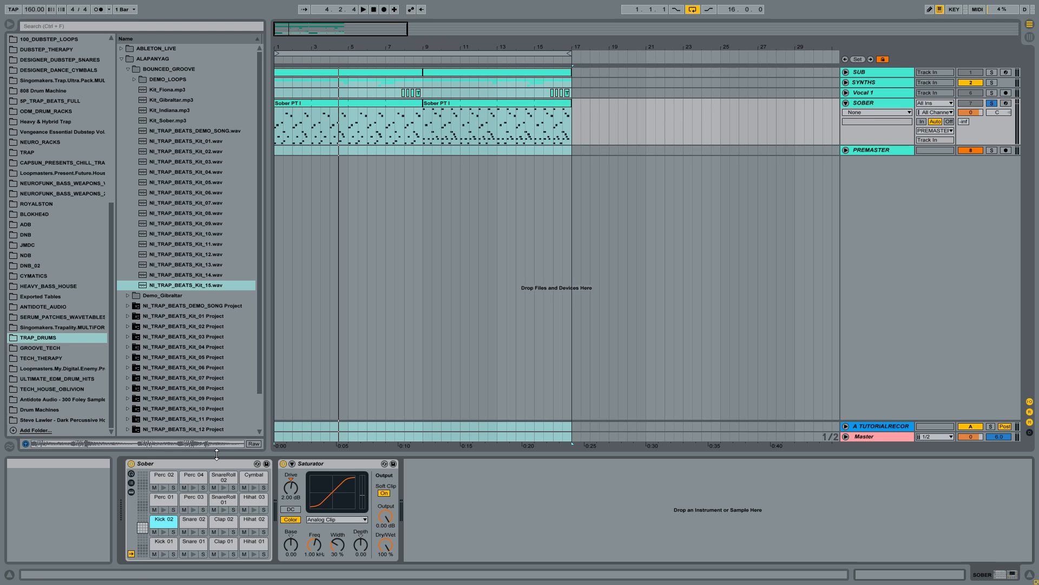
click(163, 510)
click(193, 488)
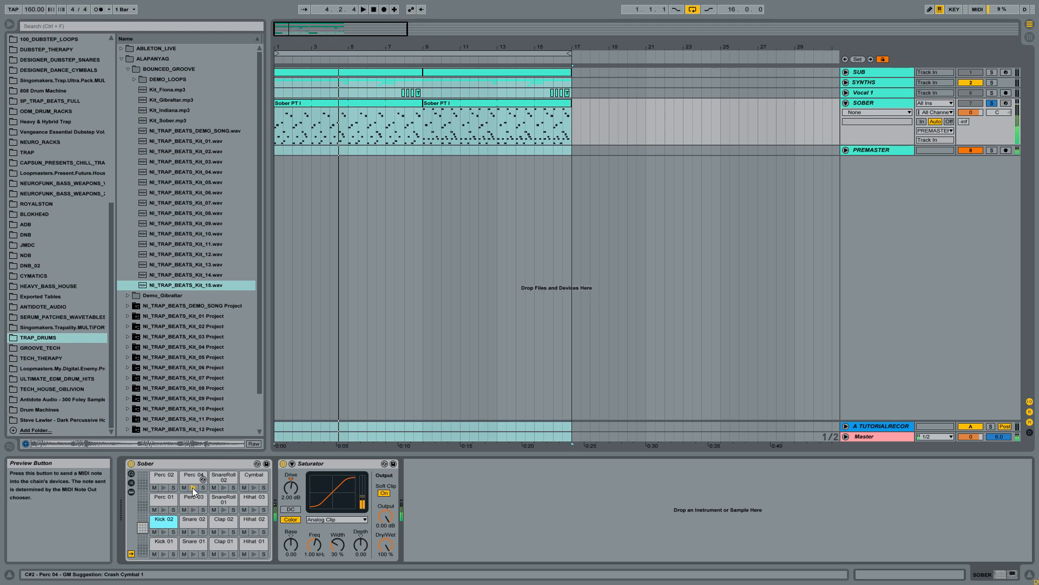
click(164, 487)
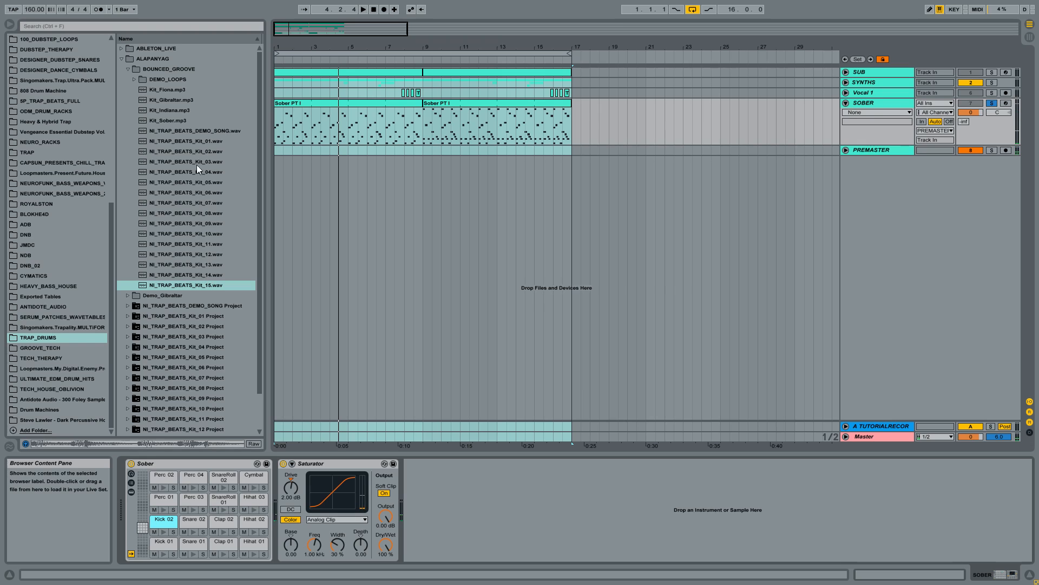
Load the Celestina.adg drum rack from the ABLETON_LIVE folder onto a new track and compare it with the SOBER track.
click(122, 49)
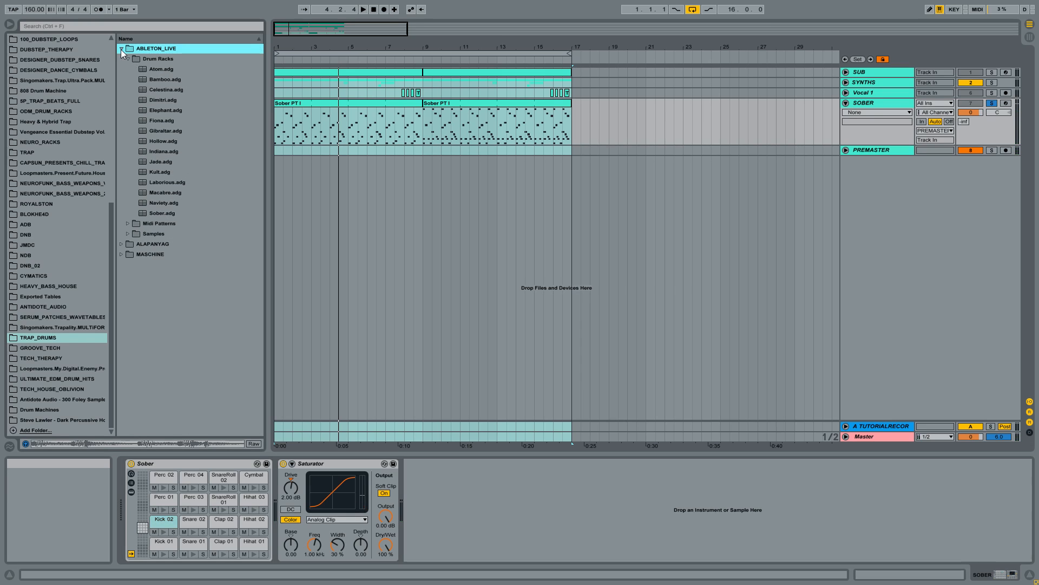
click(165, 90)
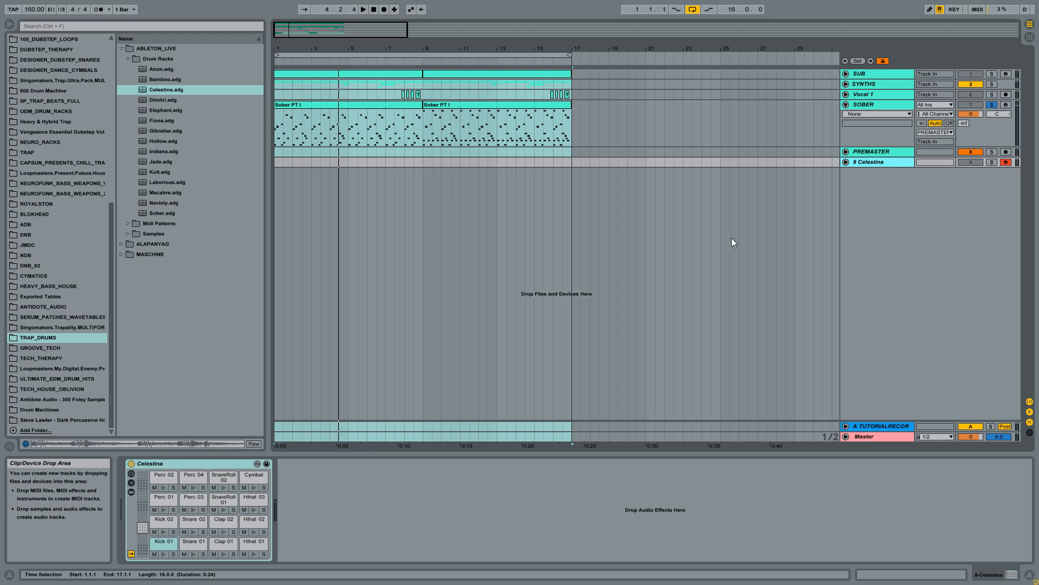
click(880, 108)
click(879, 160)
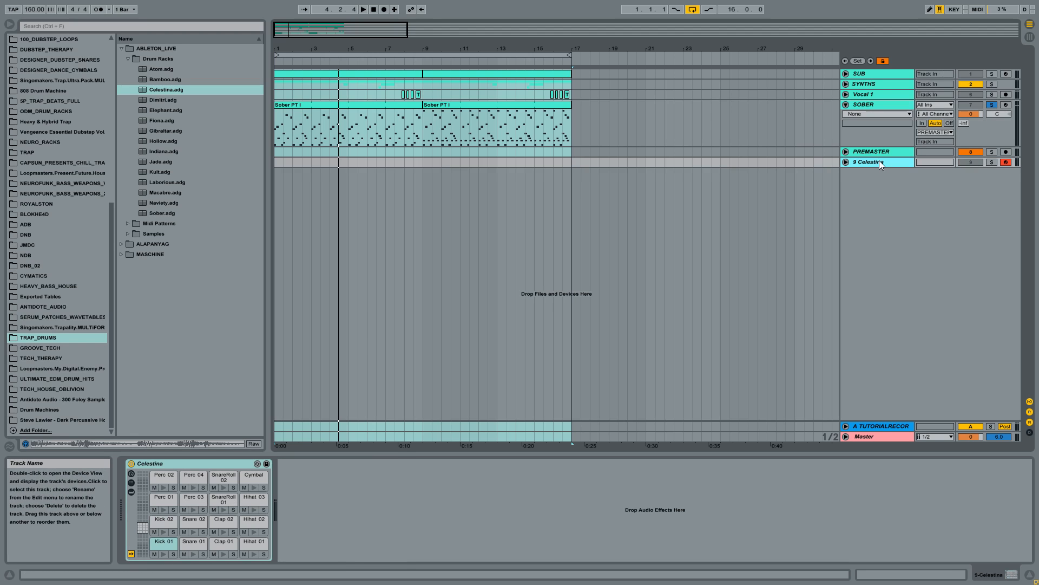
click(871, 111)
click(871, 160)
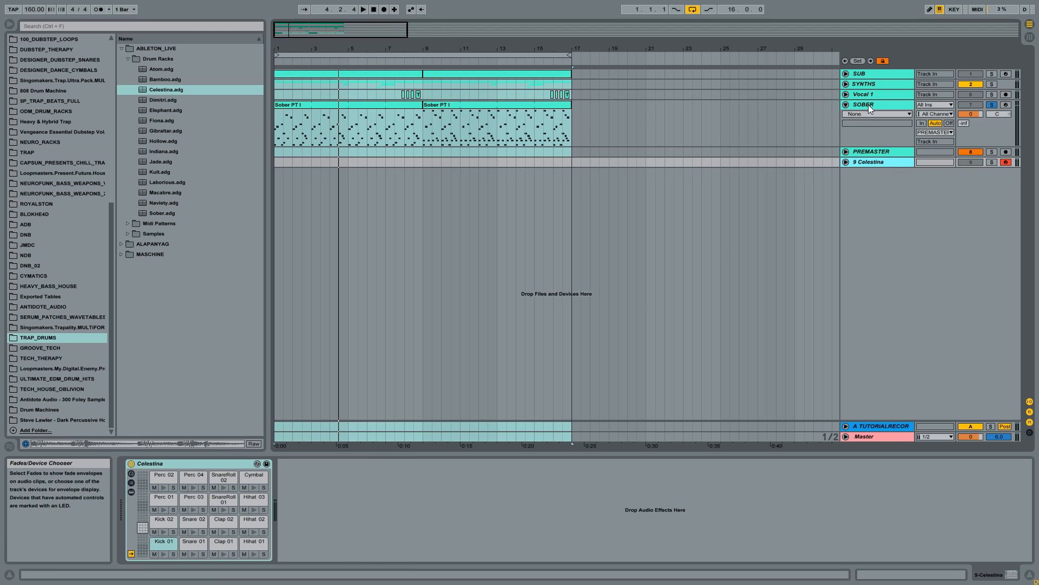
click(868, 105)
click(871, 160)
click(866, 108)
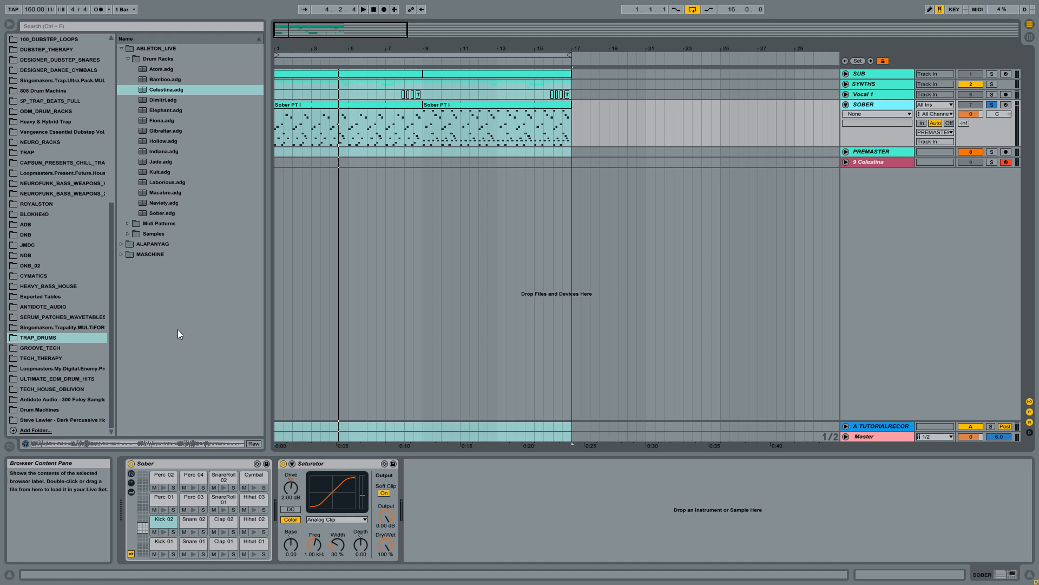
Delete the Celestina track.
click(878, 161)
key(Delete)
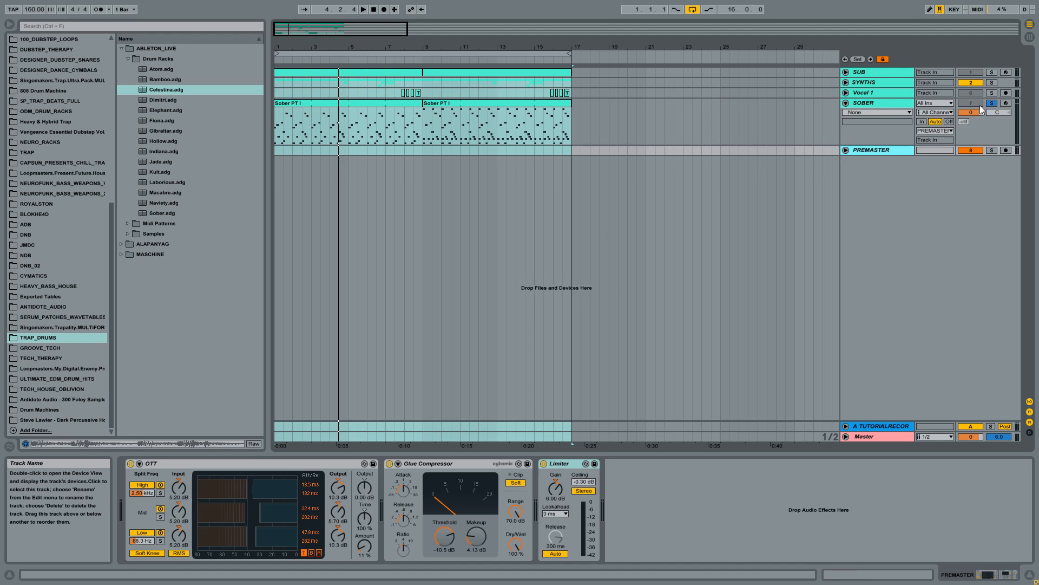
Unfold the SYNTHS group, solo it and play the arrangement.
click(869, 82)
click(846, 82)
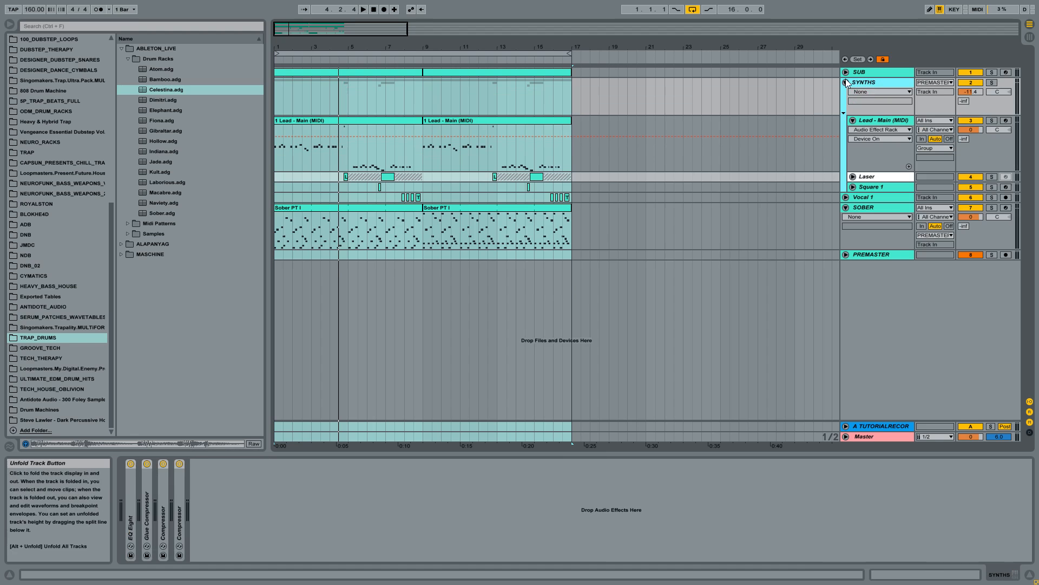
click(992, 82)
key(space)
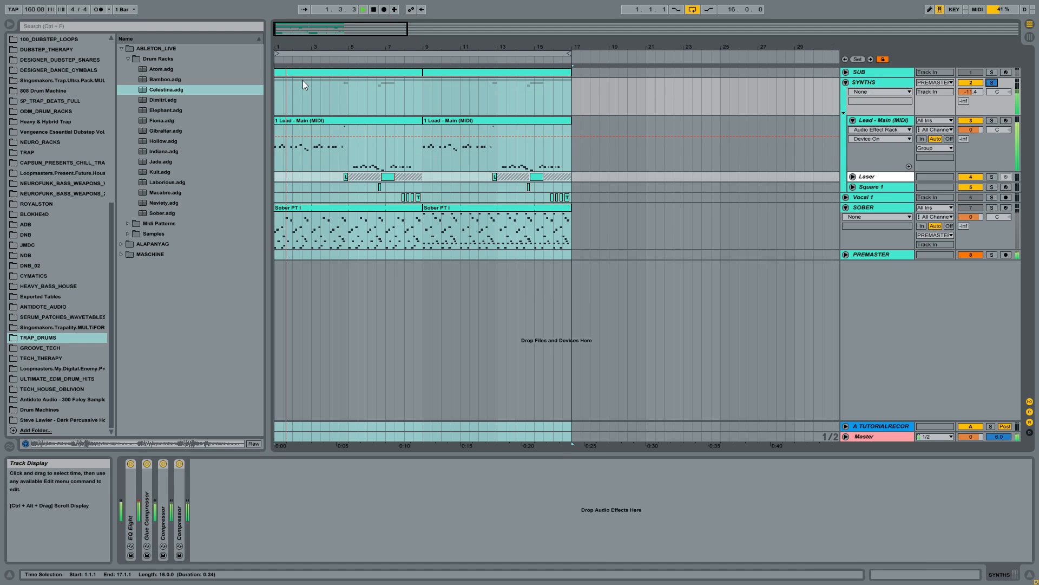
Open the Serum editor of the Lead - Main (MIDI) track and reposition its window clear of the track list.
click(891, 124)
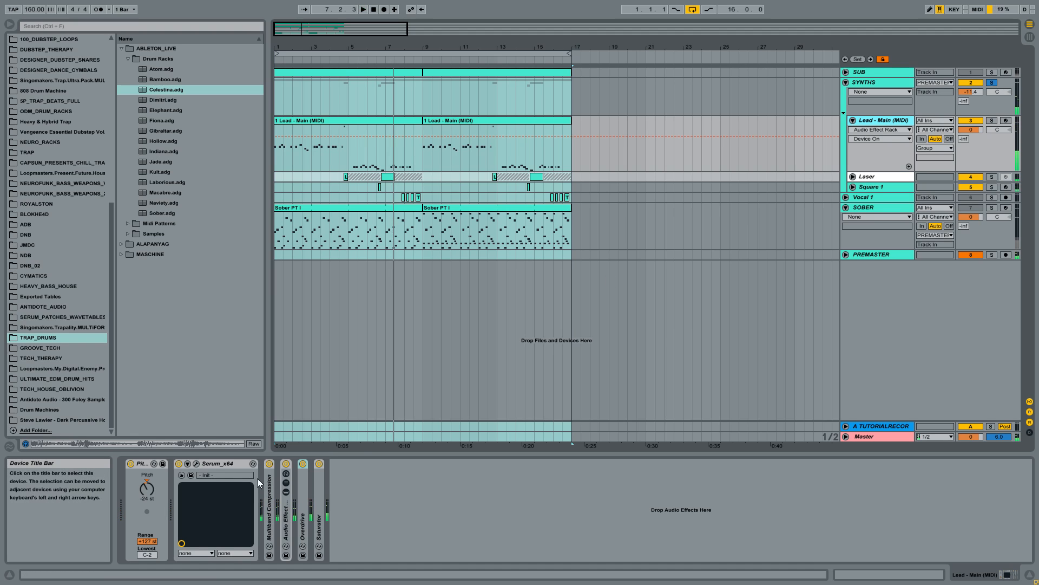
click(223, 466)
click(197, 464)
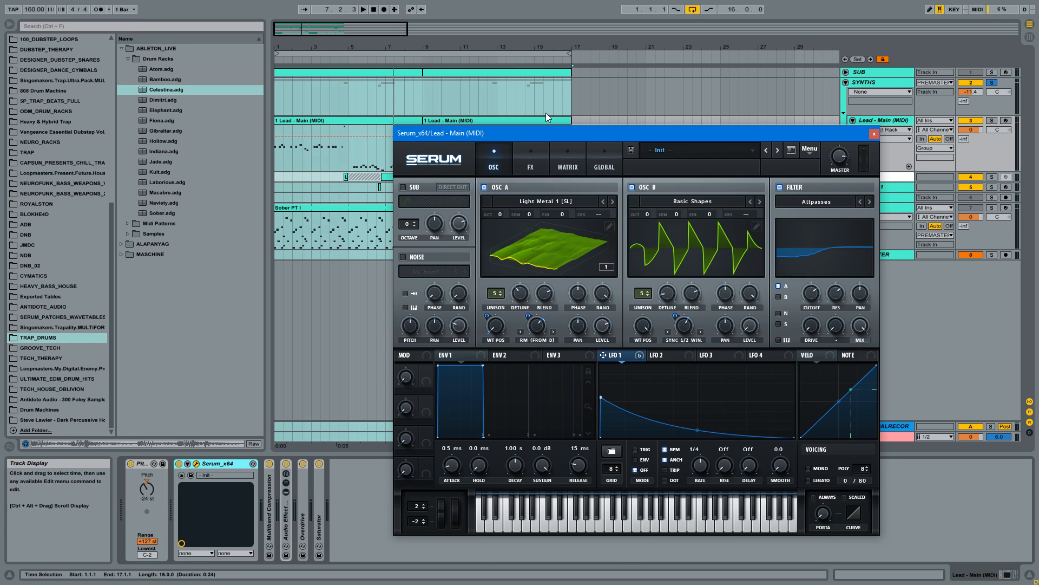
drag(612, 135, 496, 67)
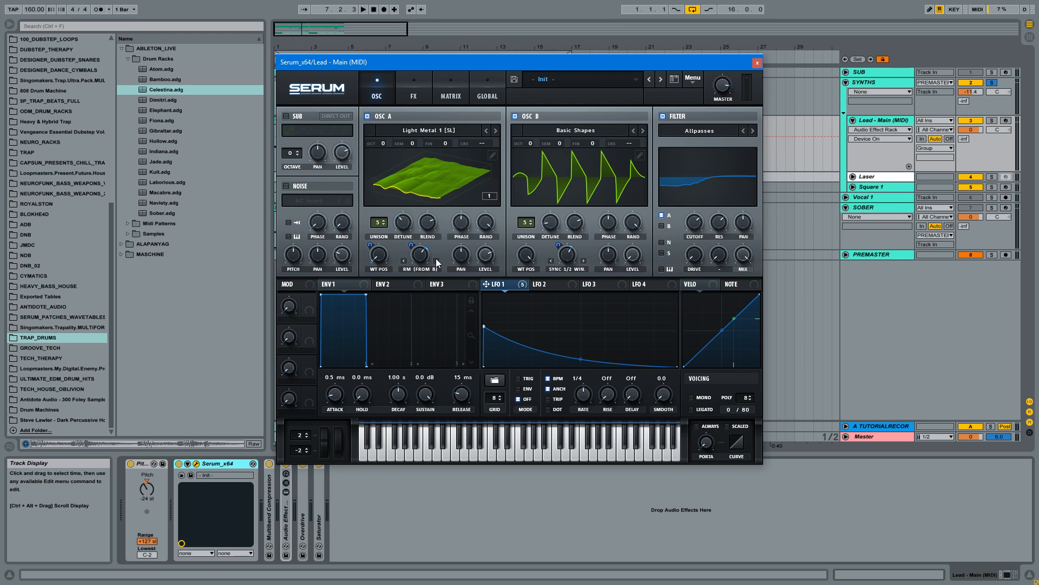
Choose the Light Metal 1 [SL] wavetable from the Spectral category for Serum's OSC A.
click(415, 130)
mouse_move(420, 77)
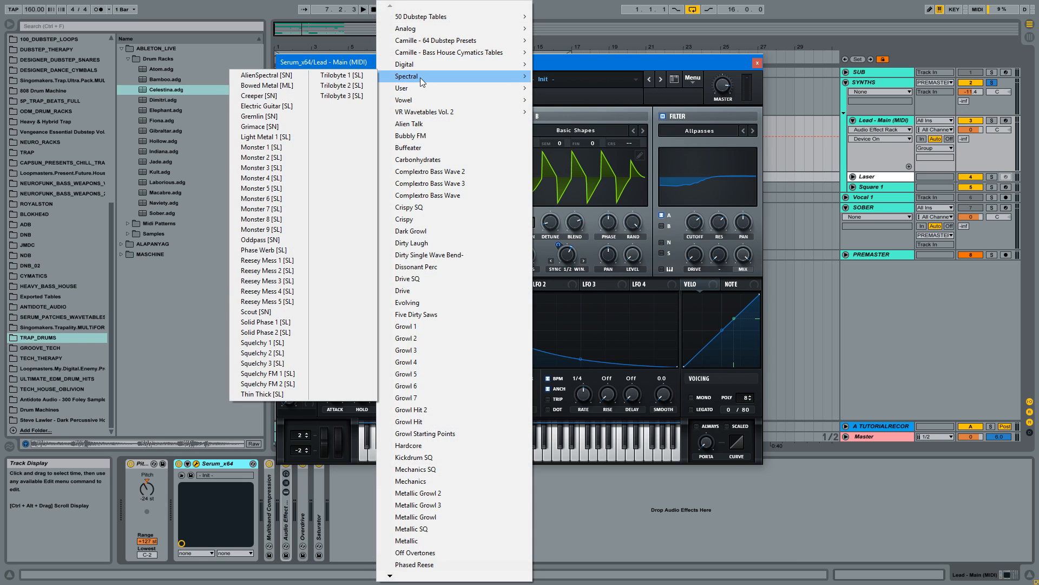
click(264, 136)
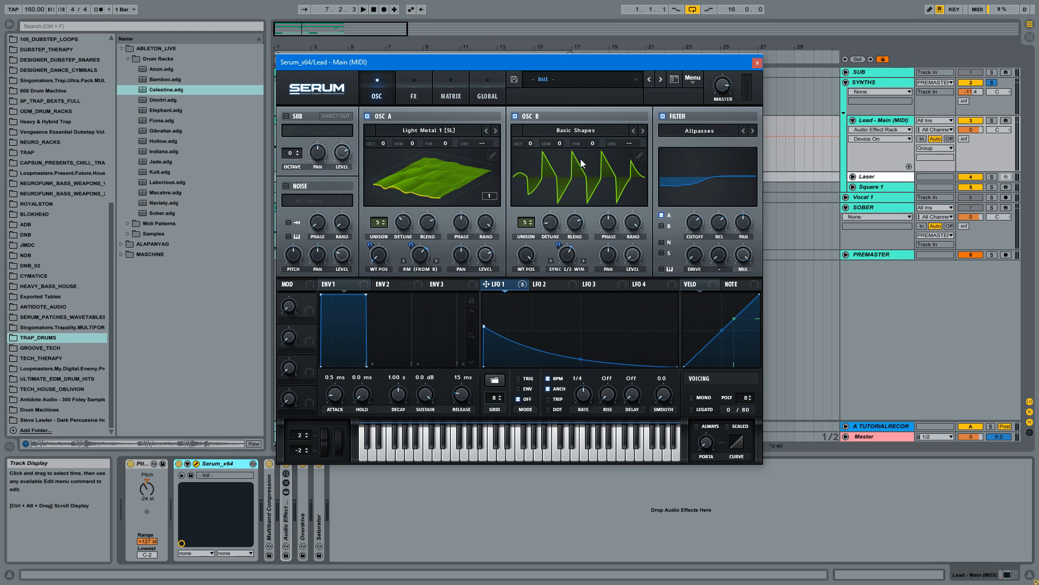
Inspect OSC B's Basic Shapes wavetable in the 3D and 2D displays, along with its Sync 1/2 Win warp control.
click(565, 170)
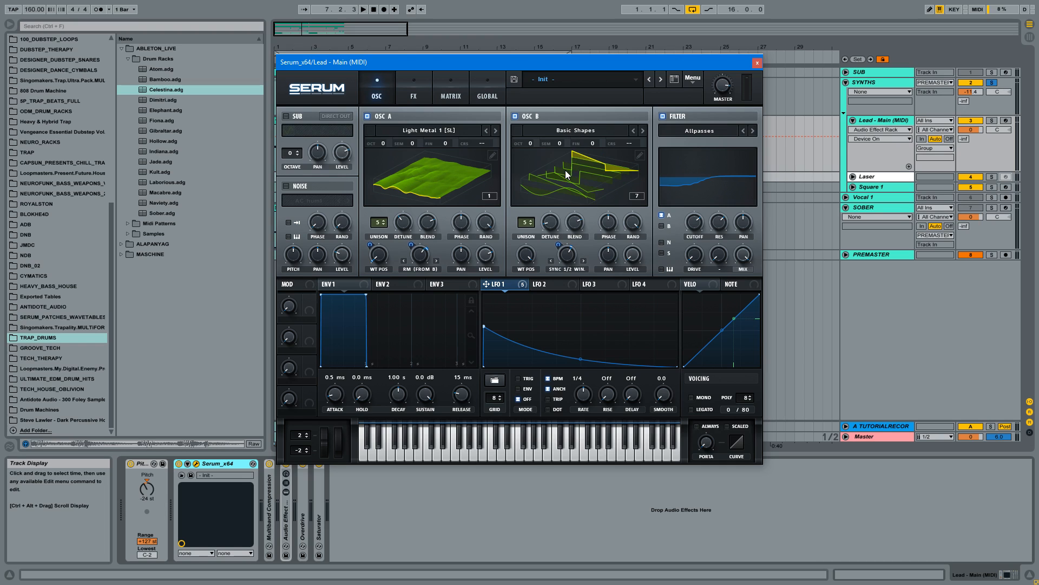
click(607, 174)
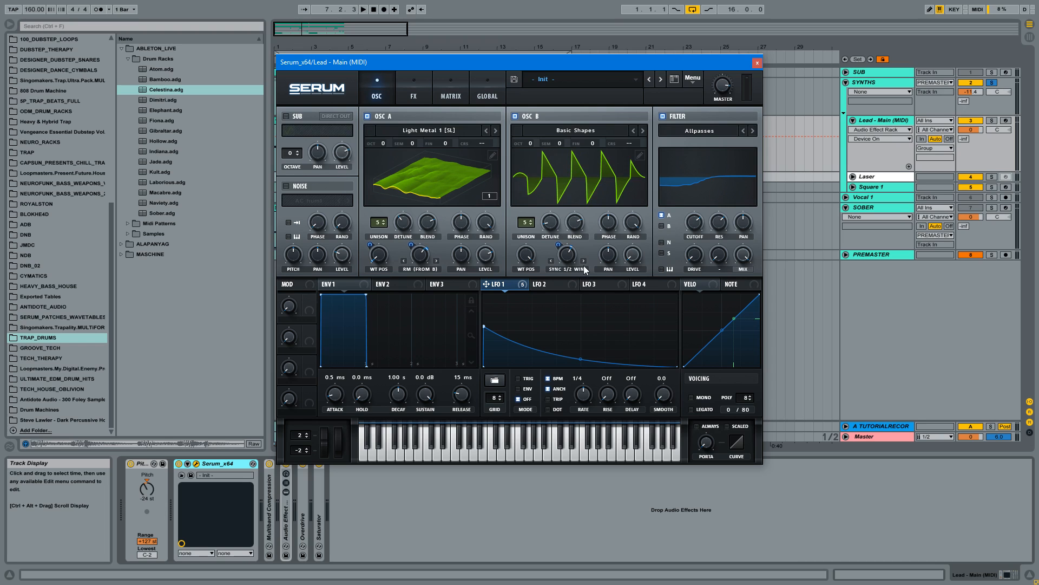
click(567, 258)
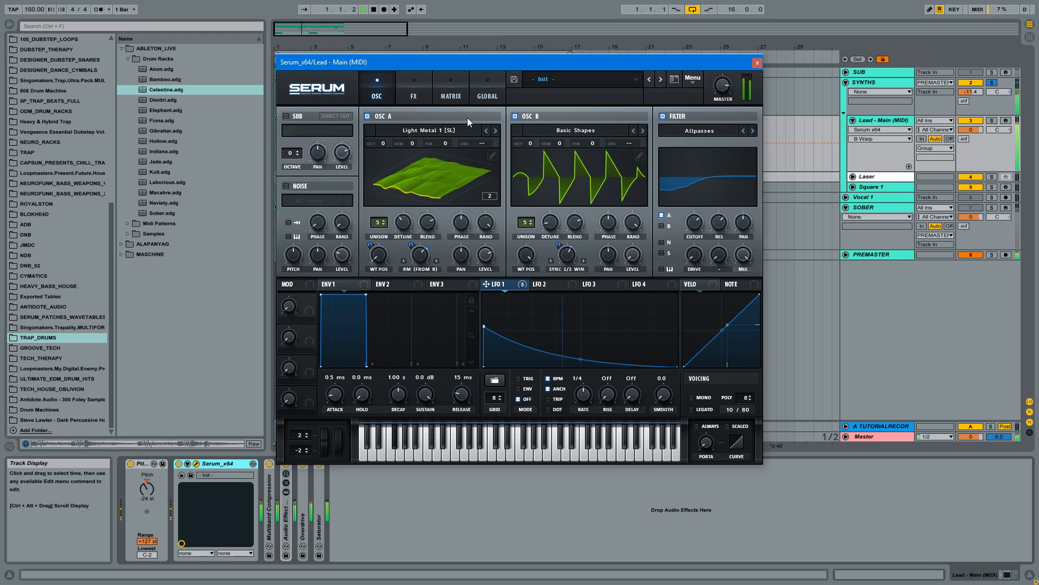
Move the Serum window aside, play the lead and adjust OSC A's RM (From B) warp and its LFO 1 modulation amount.
drag(460, 64, 586, 123)
key(space)
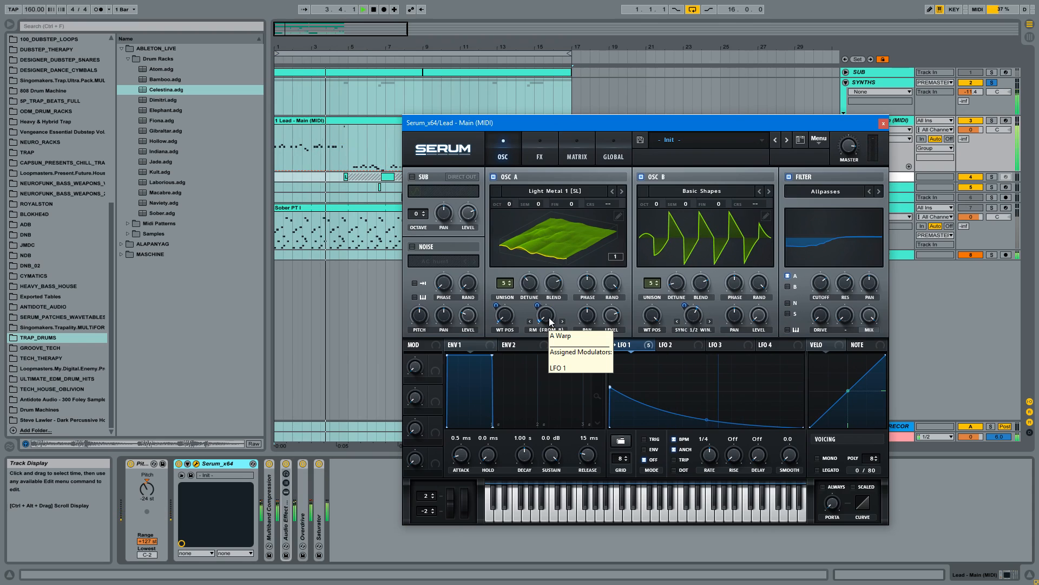
key(space)
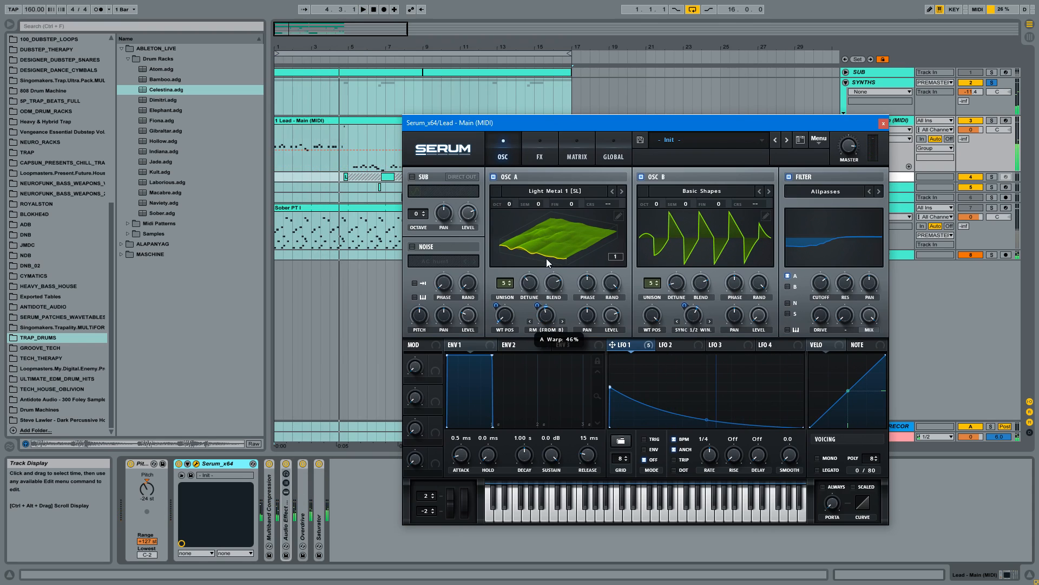
mouse_move(543, 316)
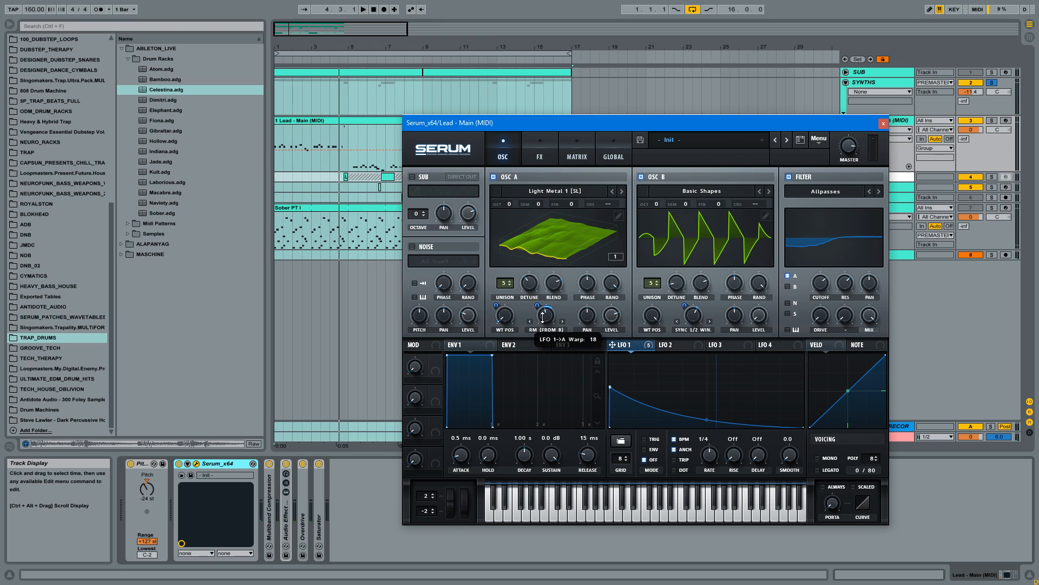
drag(543, 323, 546, 320)
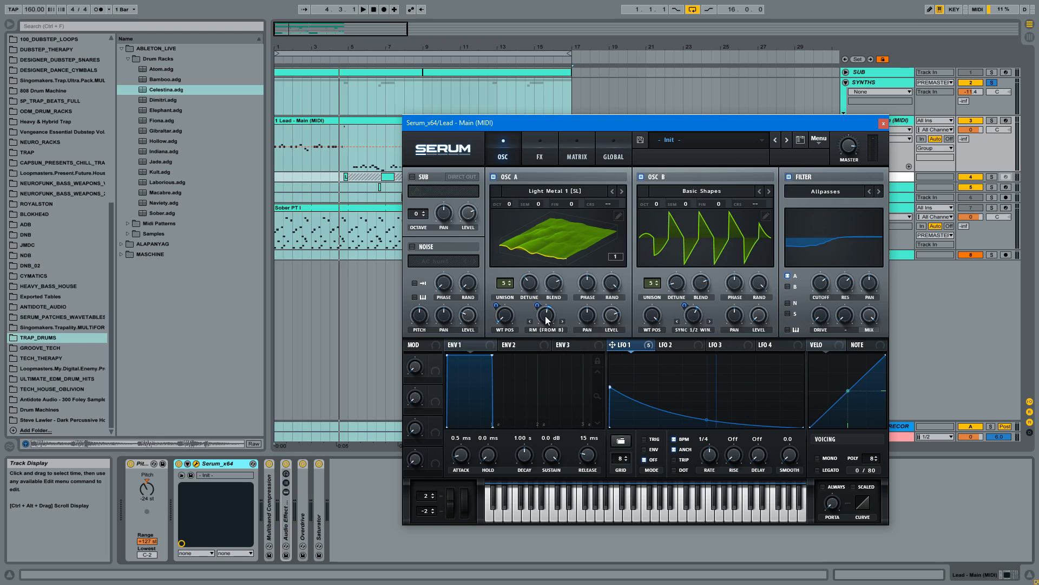
Play the lead and compare its sound with Serum's Allpasses filter switched off and back on.
key(space)
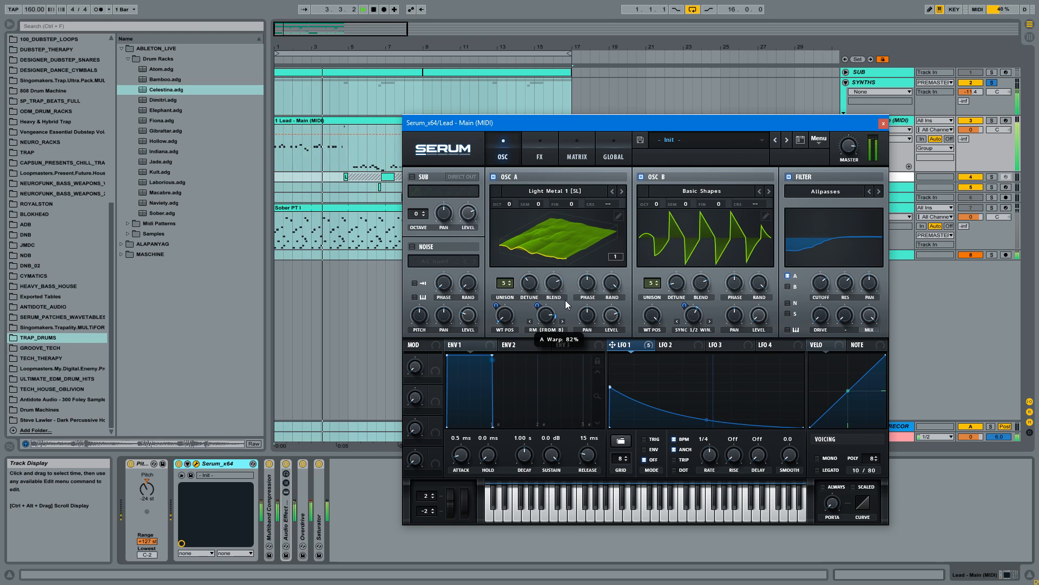
key(space)
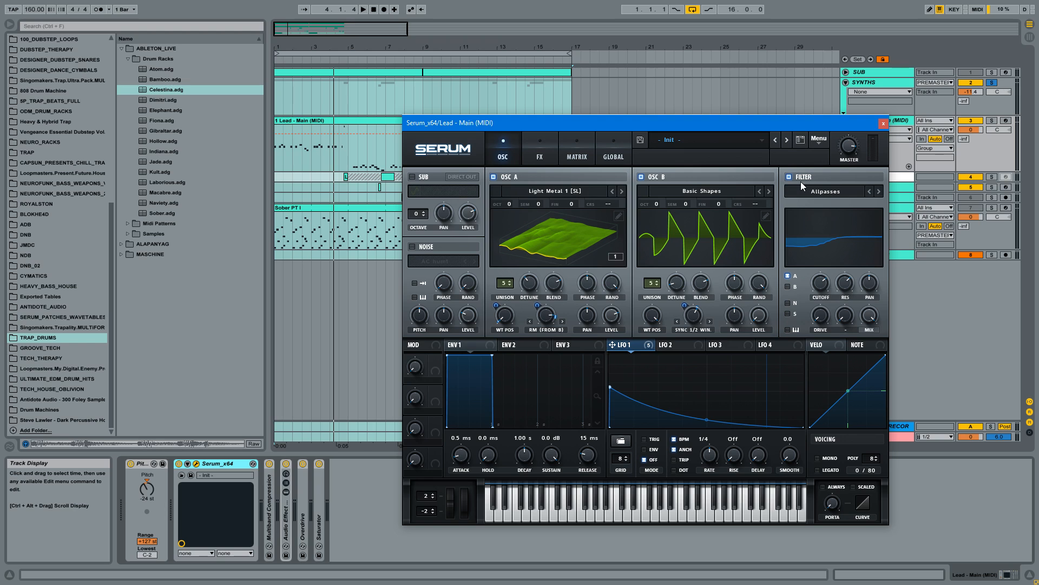
key(space)
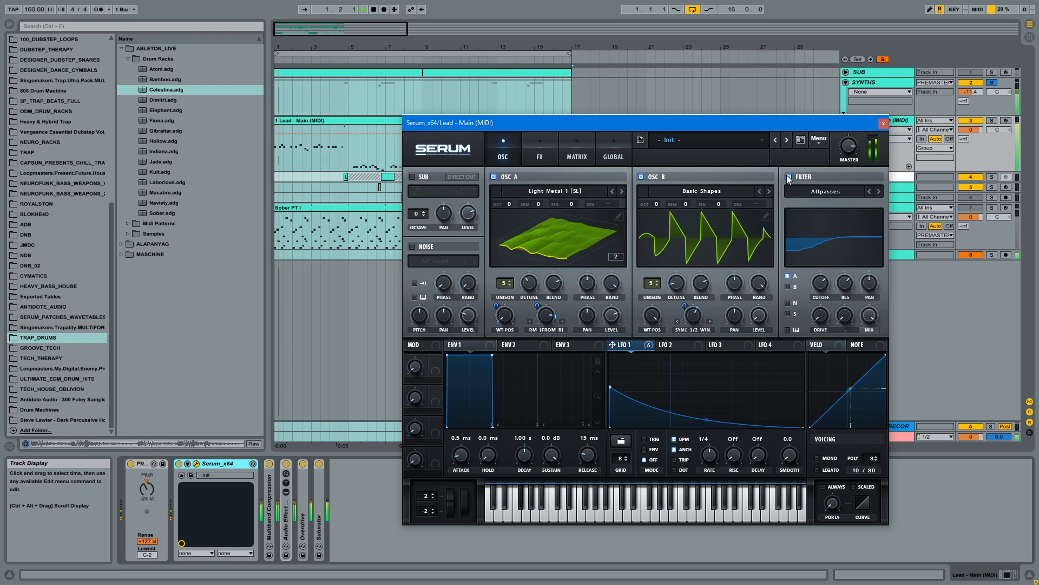
click(788, 177)
click(788, 177)
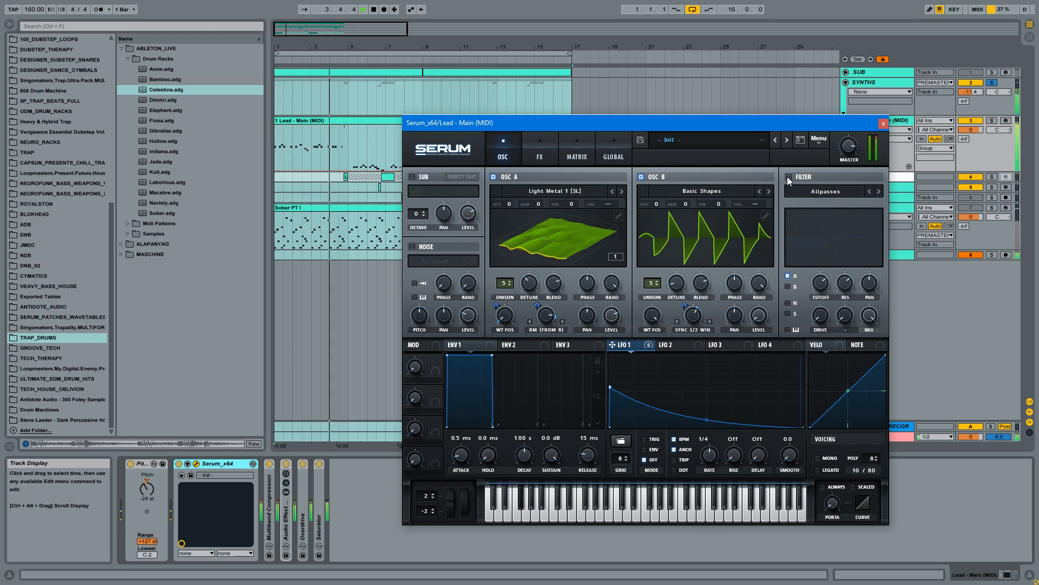
key(space)
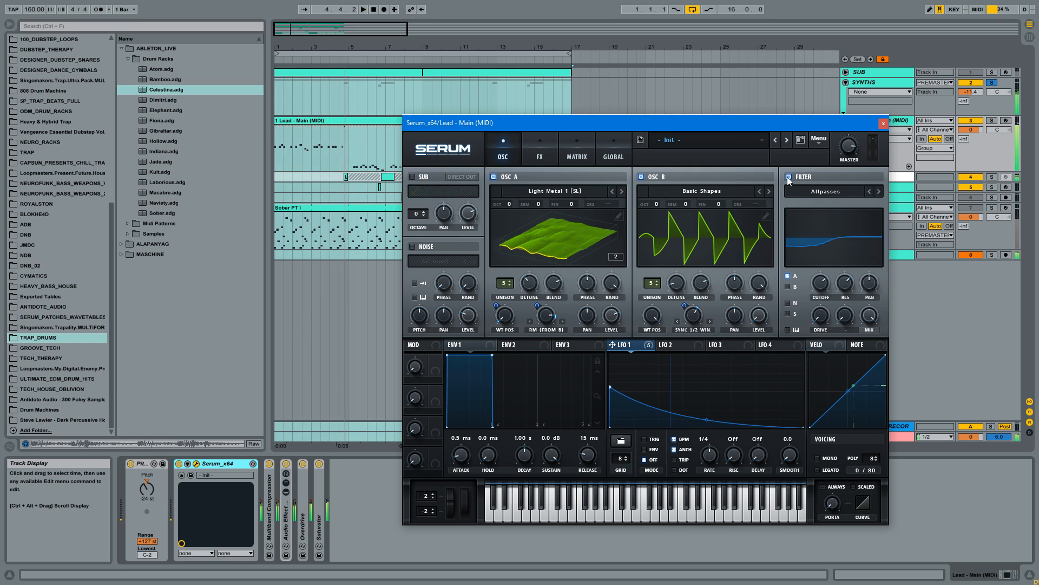
Compare the lead in Serum's effects rack with Distortion and Phaser bypassed, leaving only the Compressor, and with both re-enabled during playback.
click(539, 142)
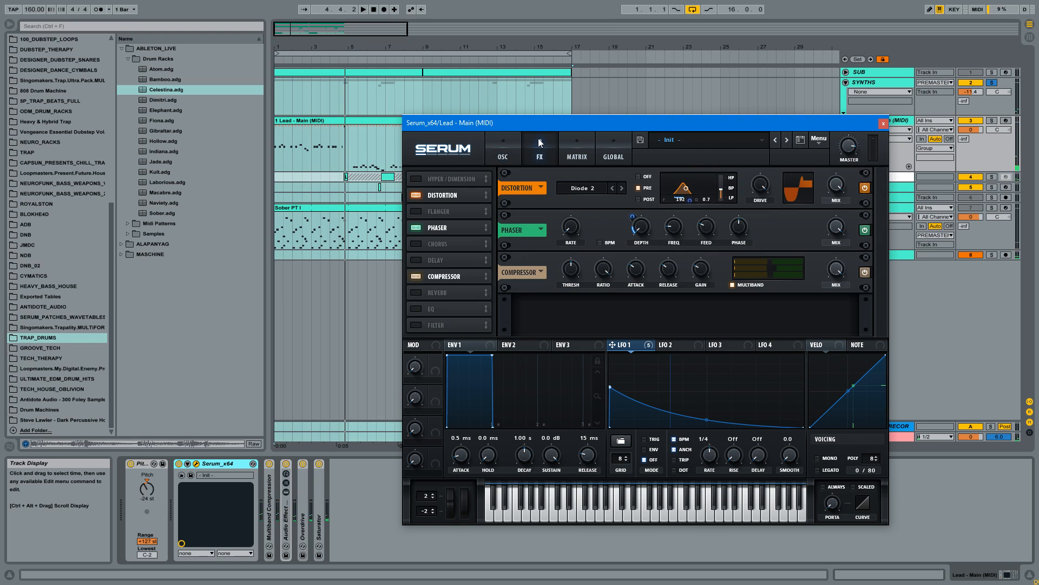
click(509, 146)
click(549, 143)
click(416, 196)
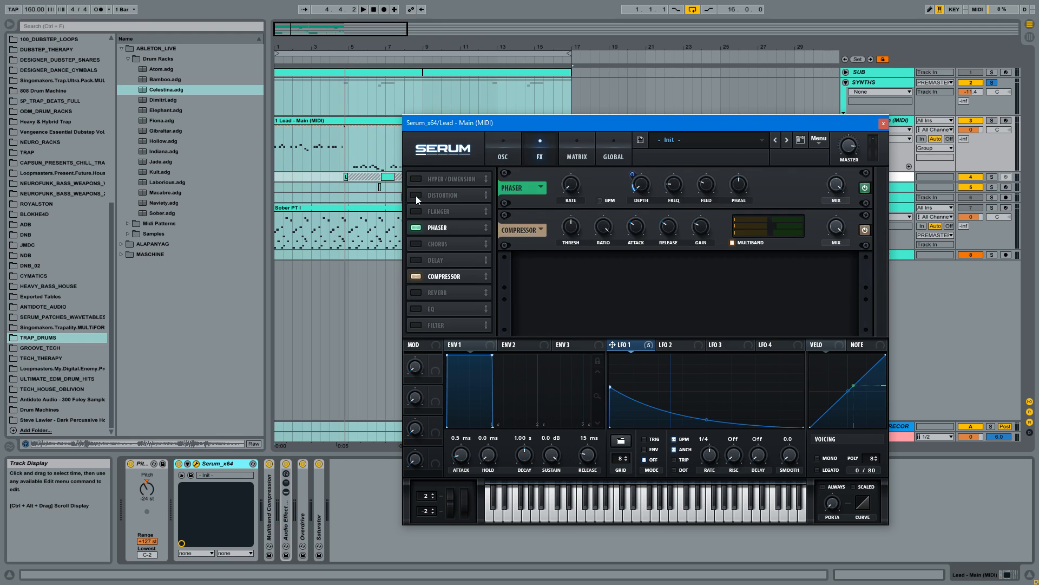
click(417, 228)
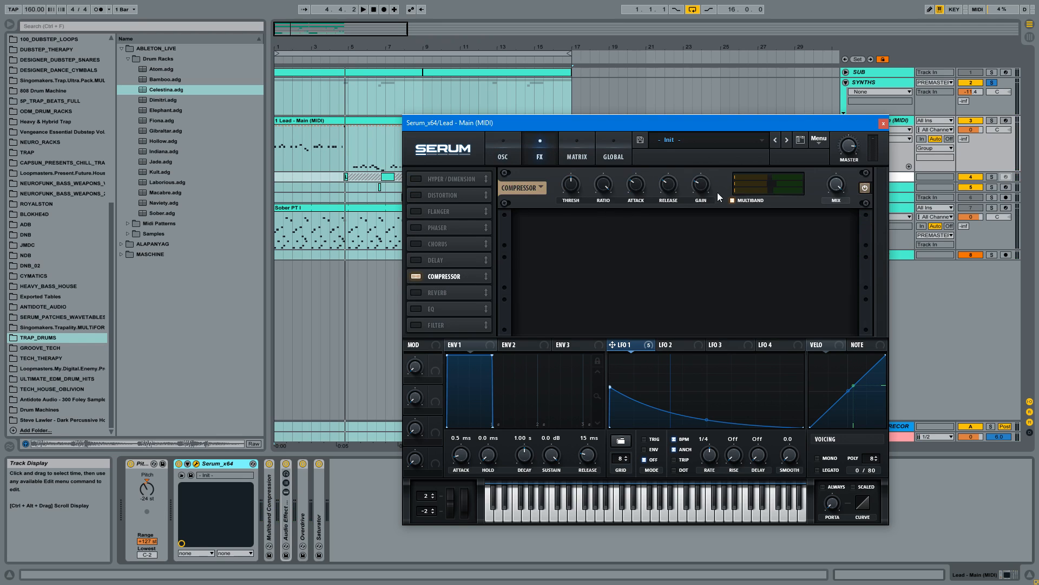
key(space)
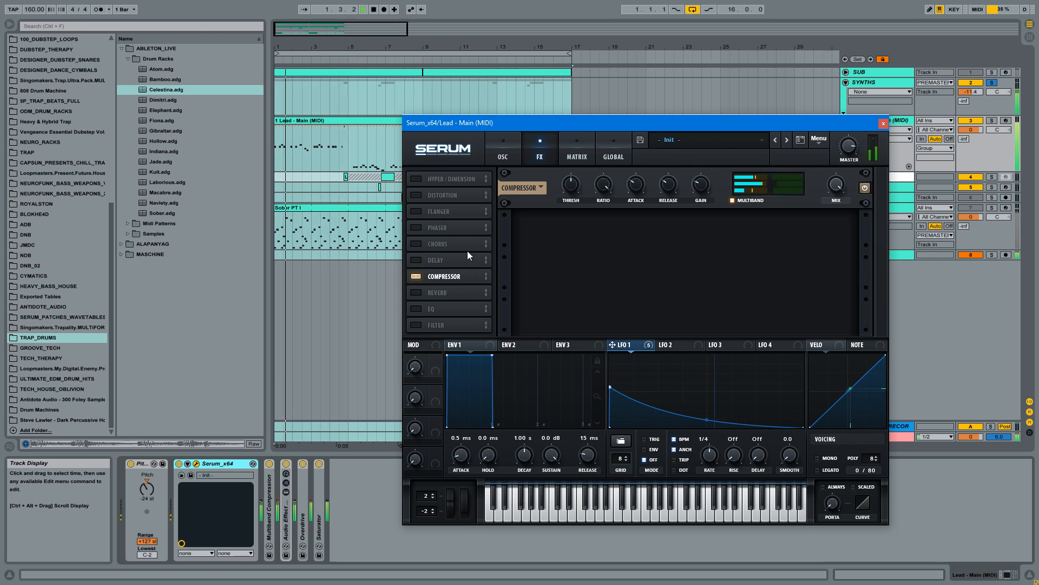
click(416, 195)
click(416, 227)
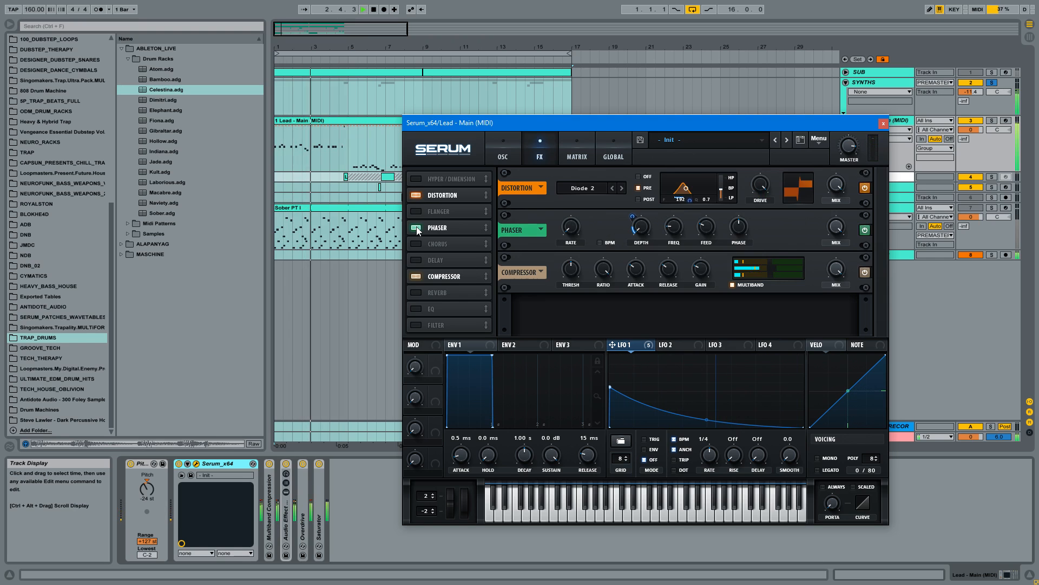
key(space)
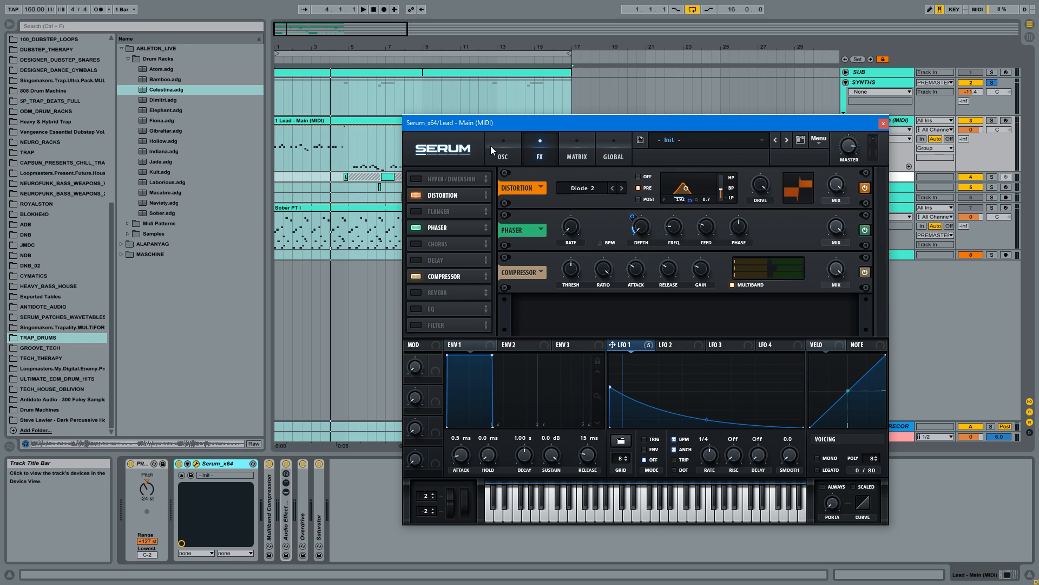
Switch OSC A's Light Metal 1 [SL] wavetable to the 2D waveform display and return to Serum's effects rack.
click(513, 142)
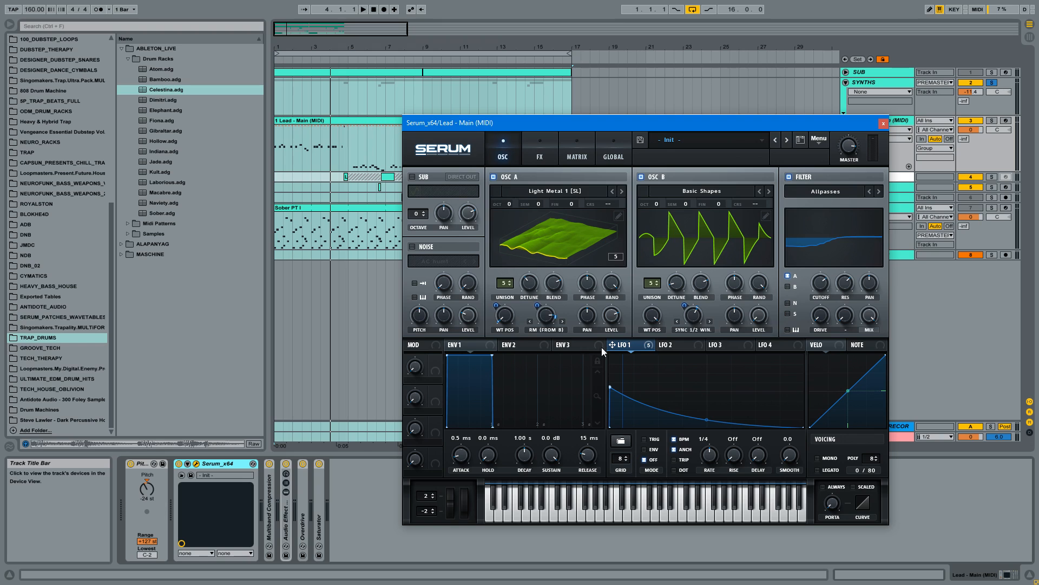
click(535, 240)
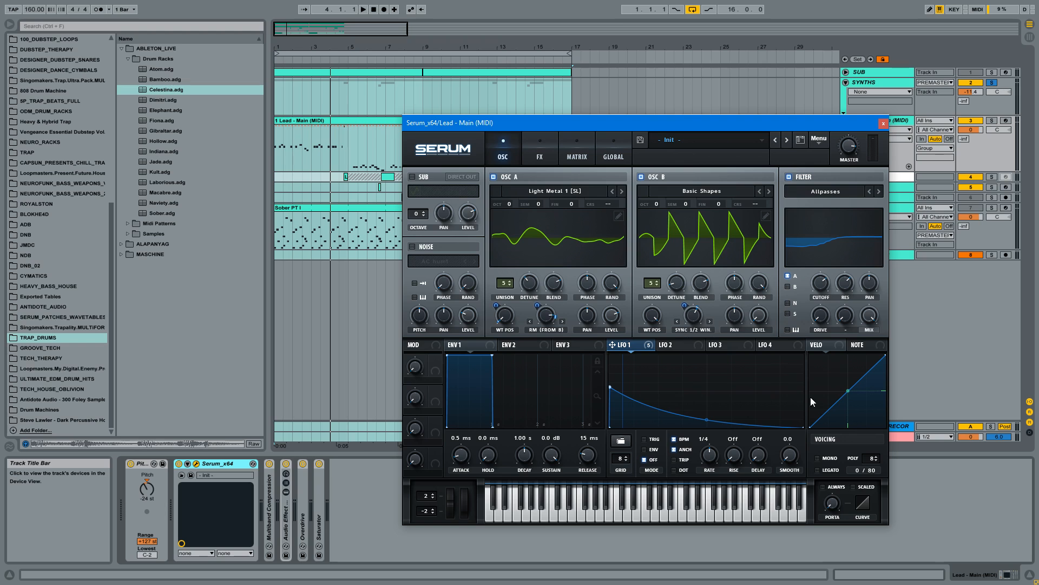
click(536, 149)
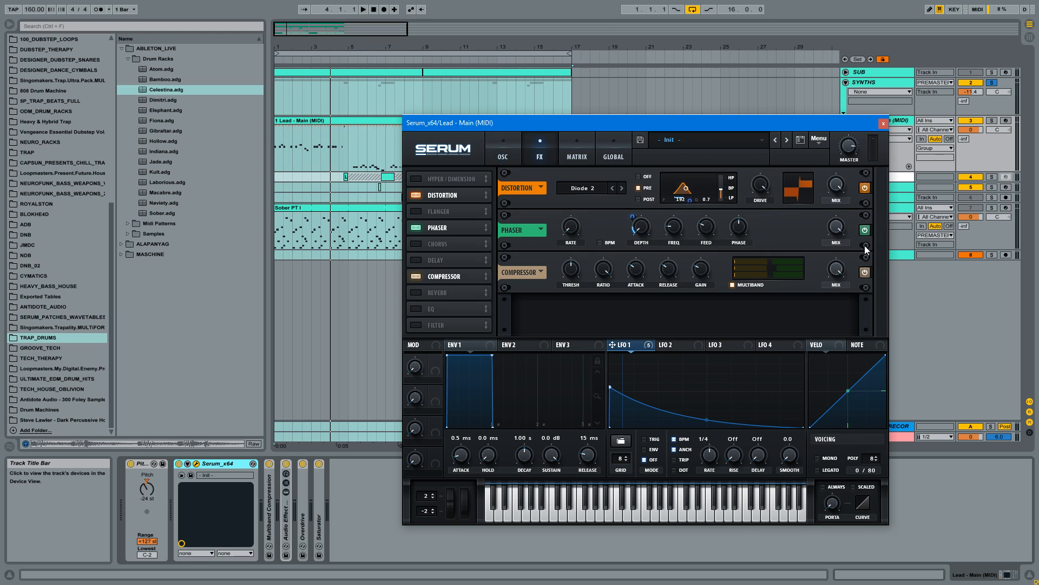
Audition other Distortion types back to Tube while the lead plays, return to Diode 2 and stop playback.
key(space)
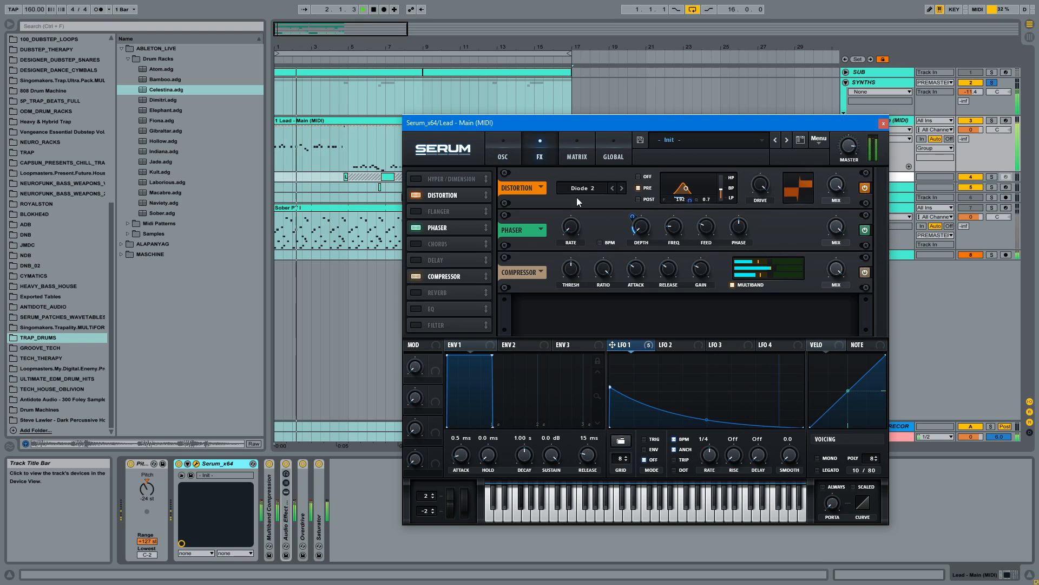
click(612, 187)
click(612, 187)
click(612, 187)
click(612, 187)
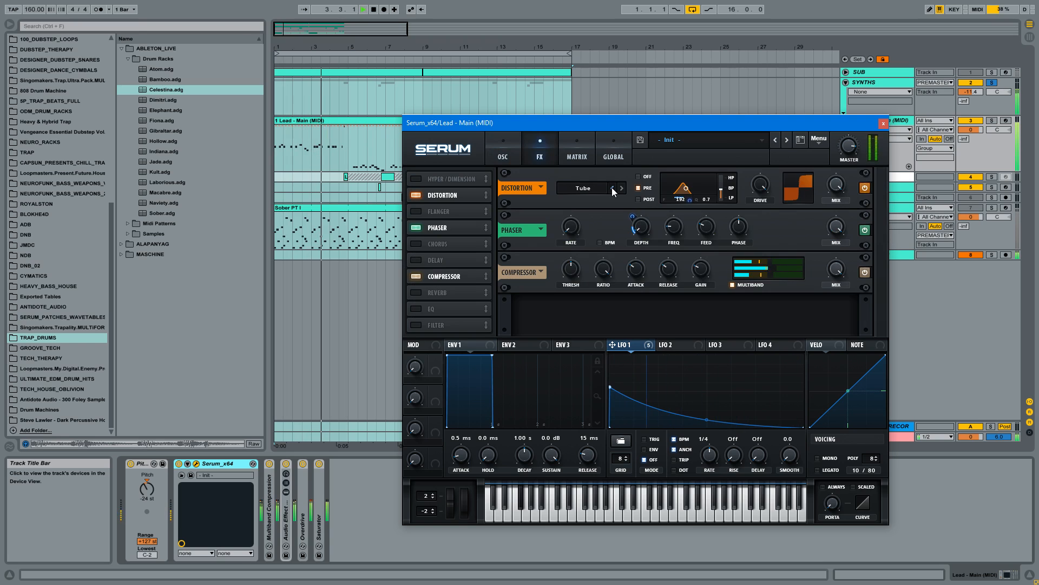
click(624, 187)
click(625, 187)
click(625, 187)
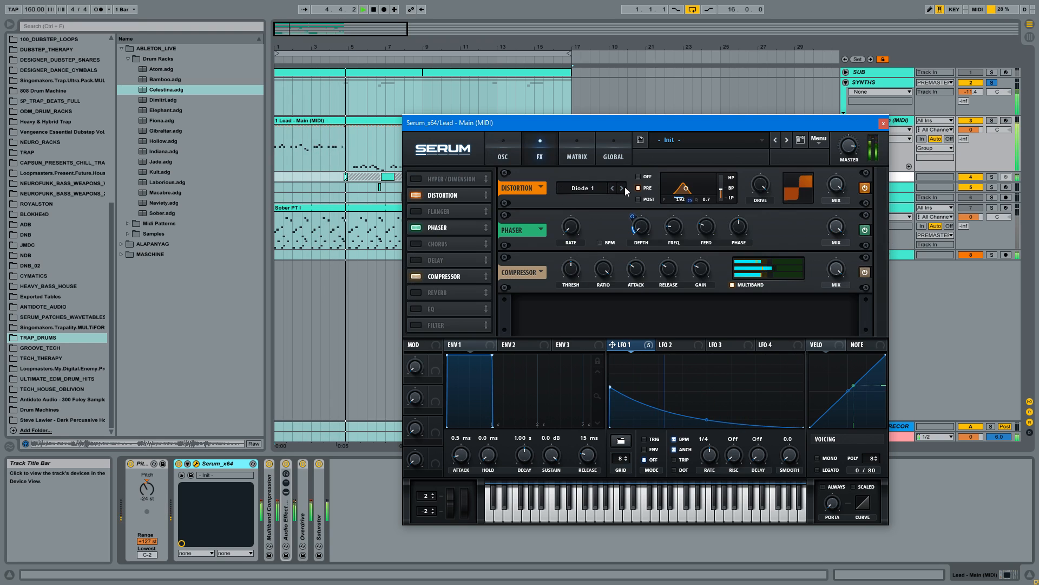
click(621, 188)
key(space)
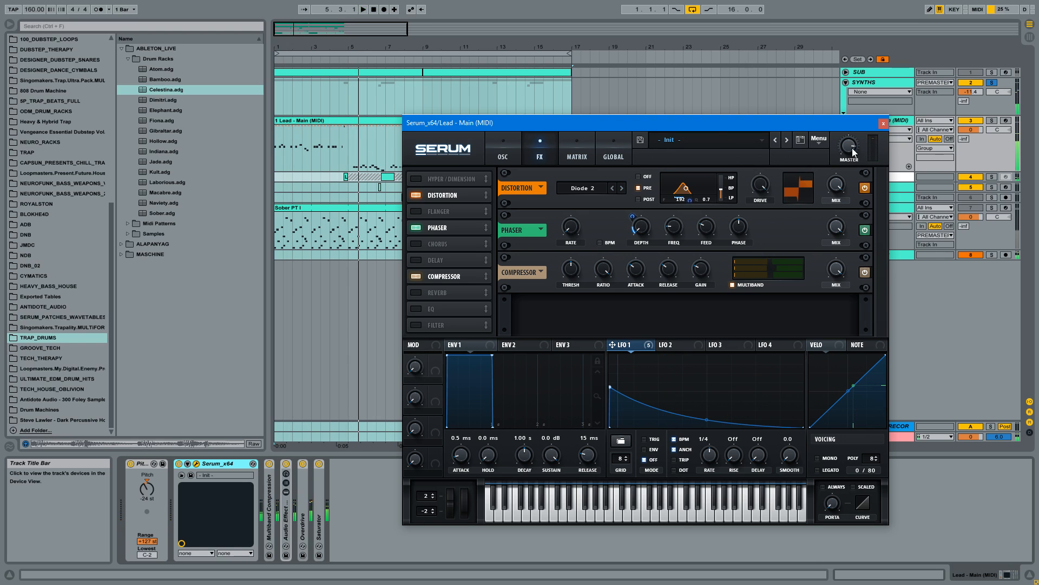
Close the Serum editor and unfold the Multiband Compression device in the lead's chain.
click(883, 123)
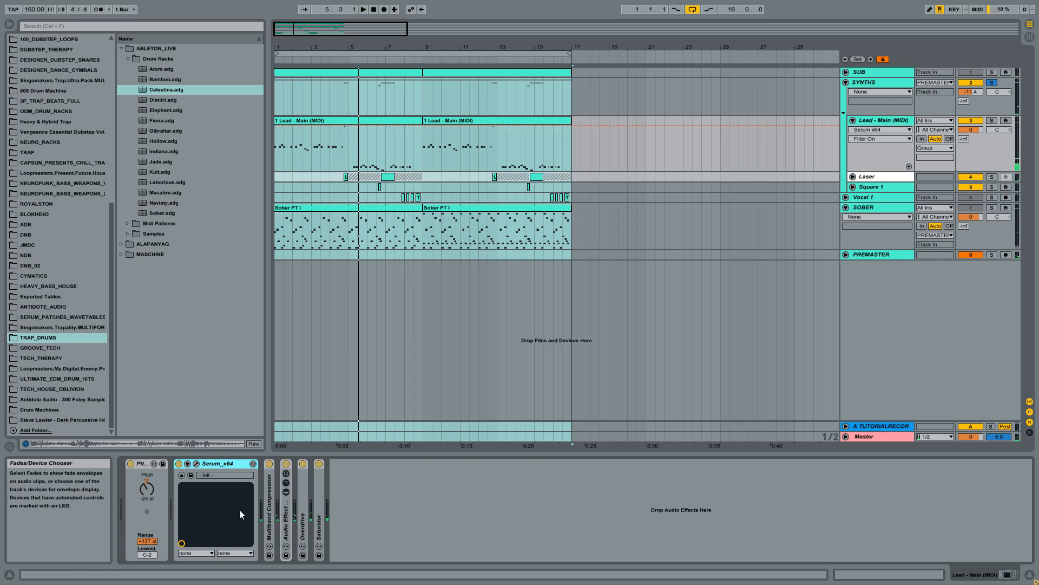
double_click(271, 503)
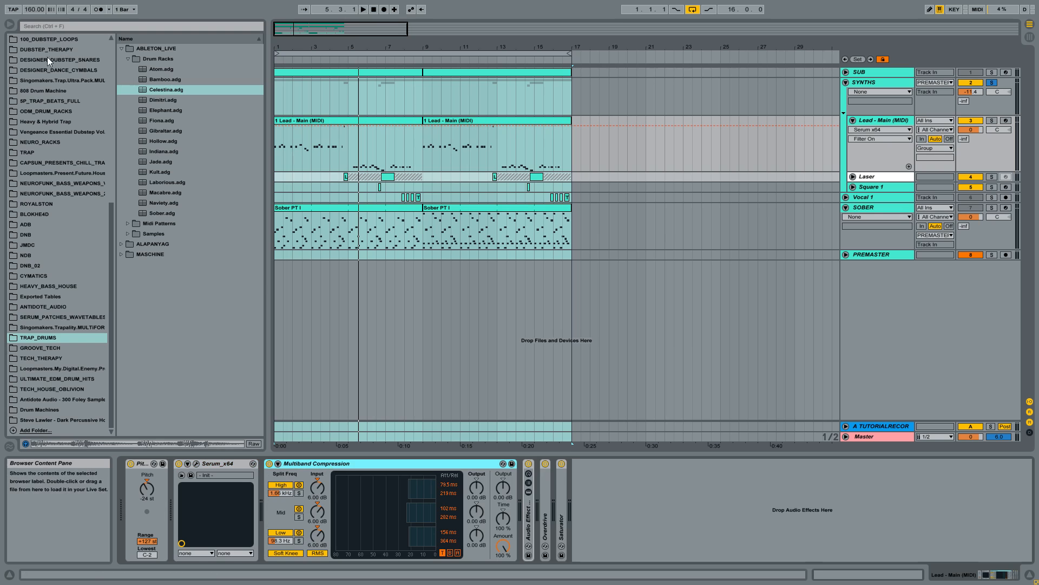
Locate the Multiband Compression.adv preset under Multiband Dynamics in the browser's audio effects.
scroll(43, 102, up, 10)
click(36, 80)
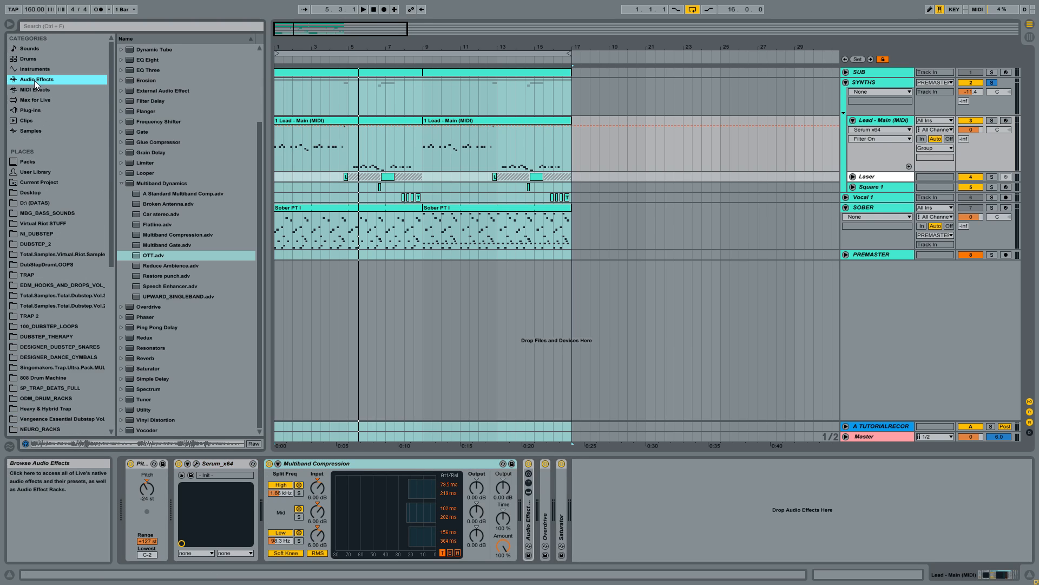
click(155, 235)
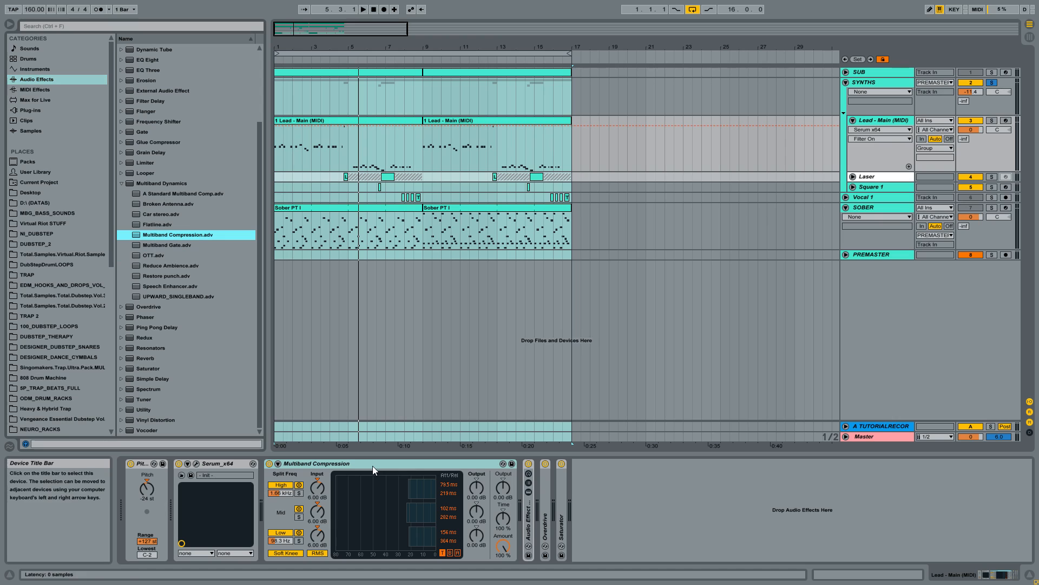
drag(206, 254, 360, 481)
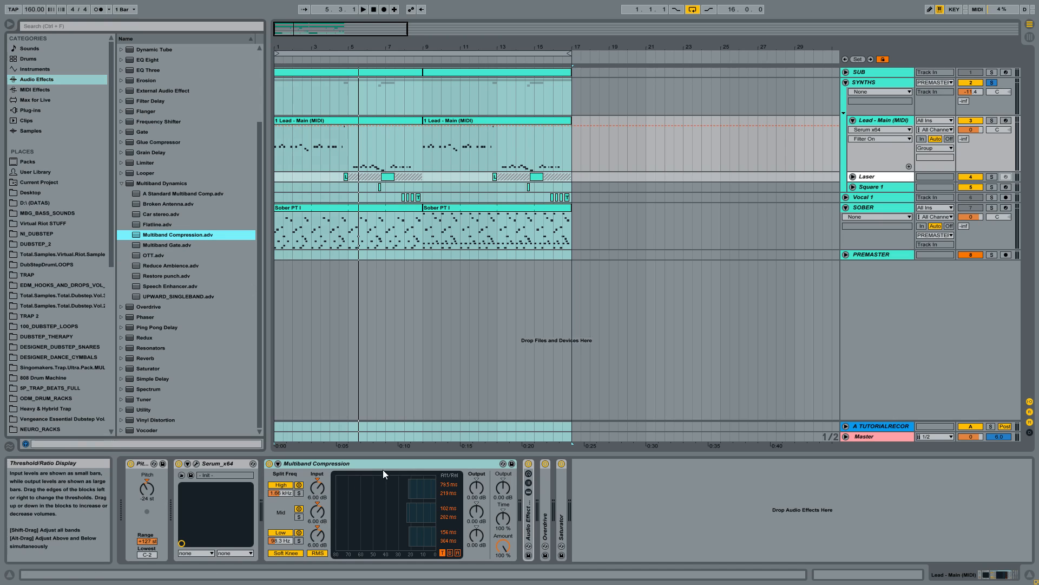
Unfold the lead's Audio Effect Rack and fold the Multiband Compression device.
double_click(526, 518)
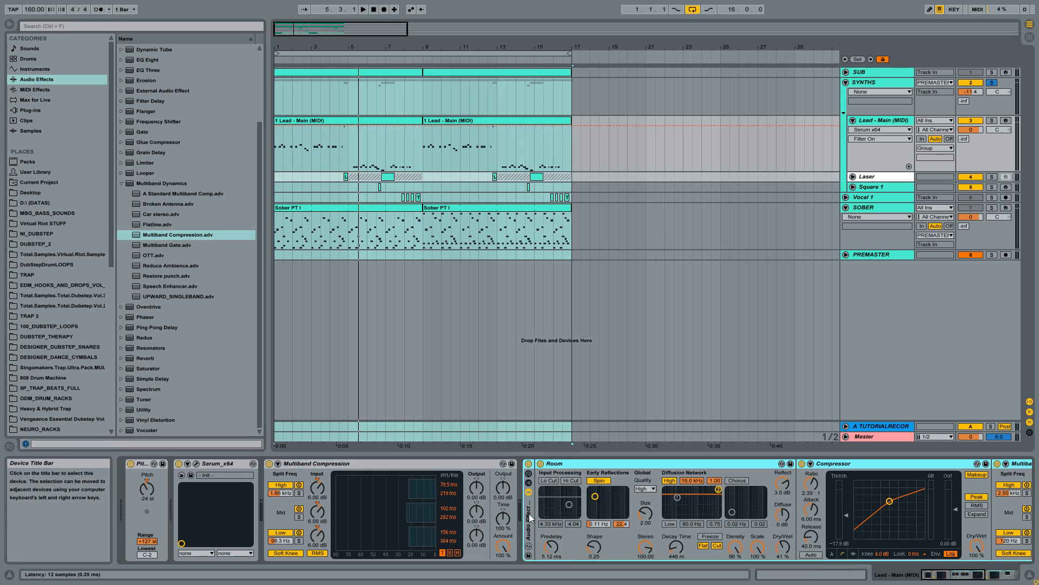
double_click(375, 463)
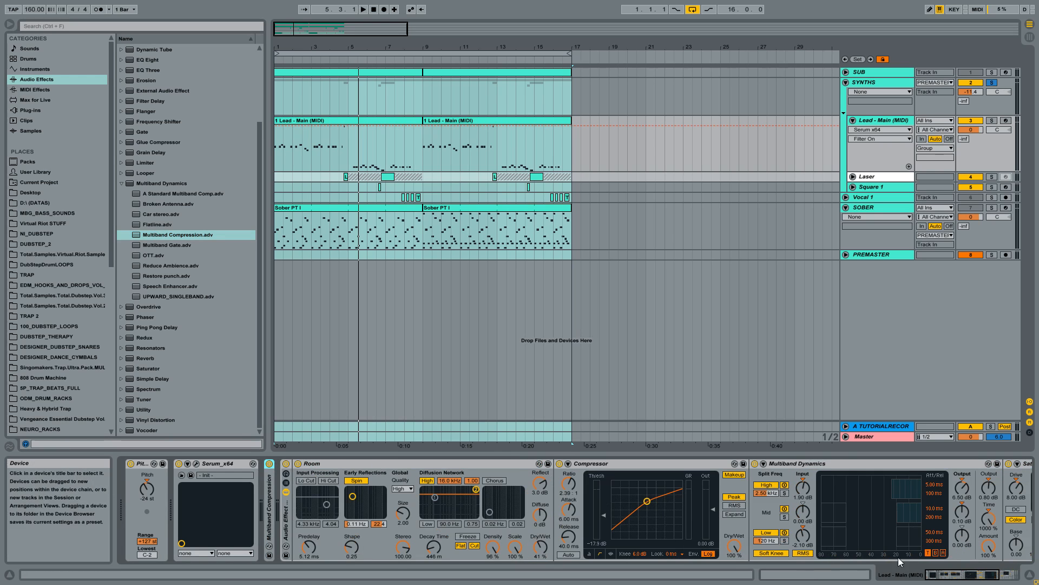
click(382, 464)
Listen to the lead with the rack's Room reverb deactivated, and reactivate the reverb.
click(297, 464)
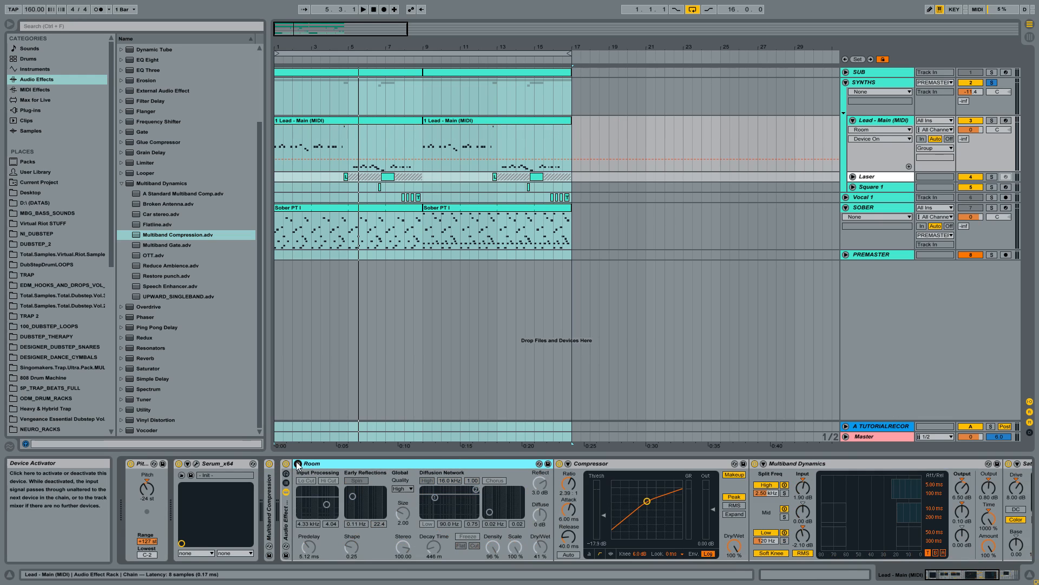
key(space)
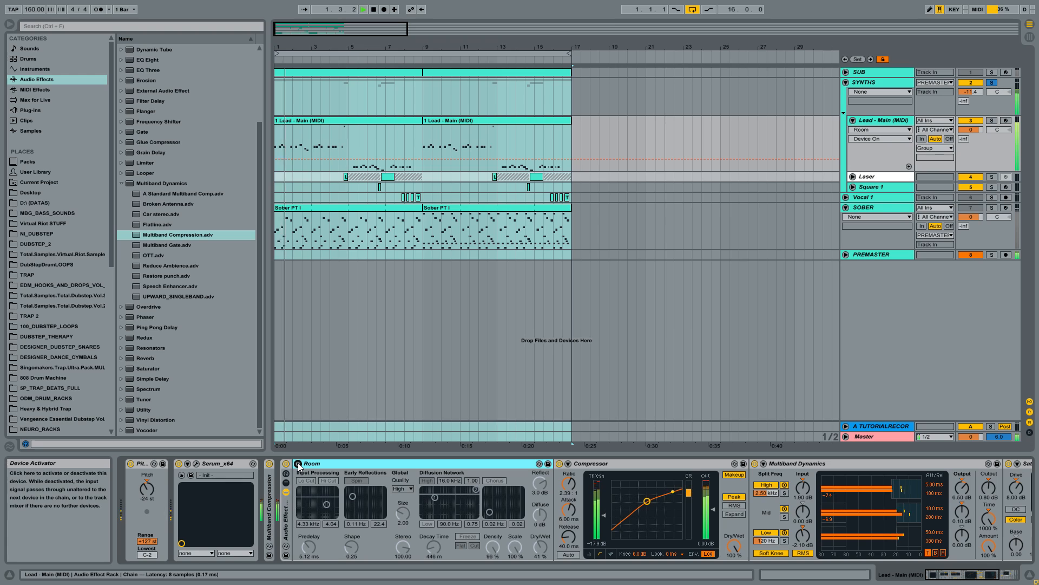
key(space)
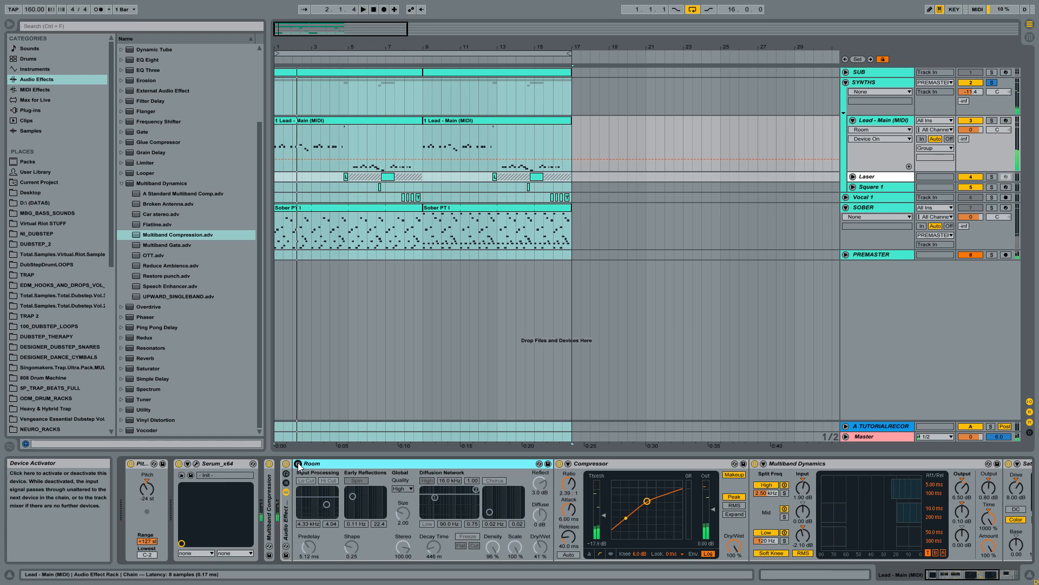
click(298, 464)
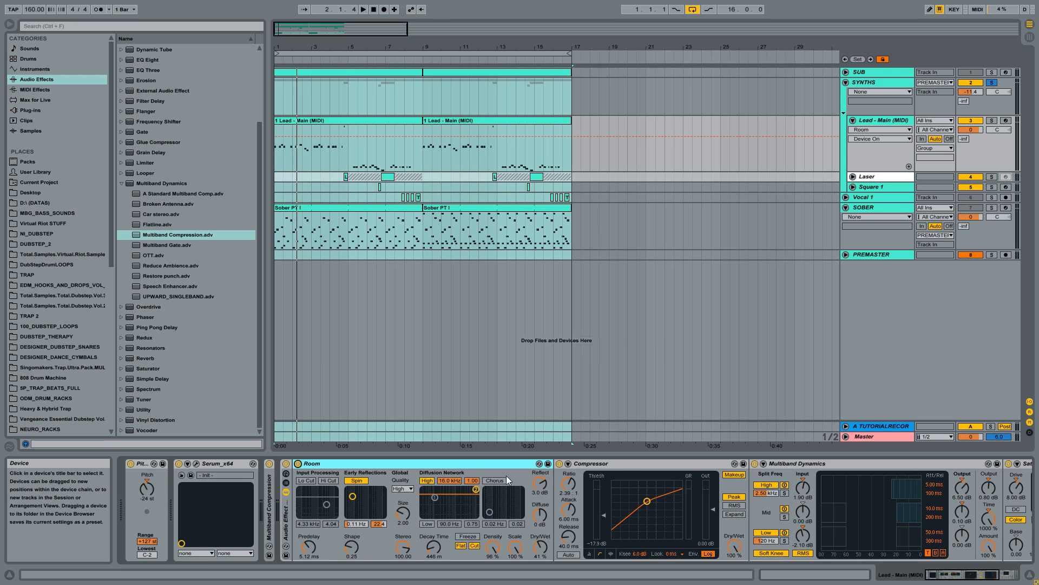
Try lowering the rack Compressor's threshold to its minimum and undo the change.
click(618, 466)
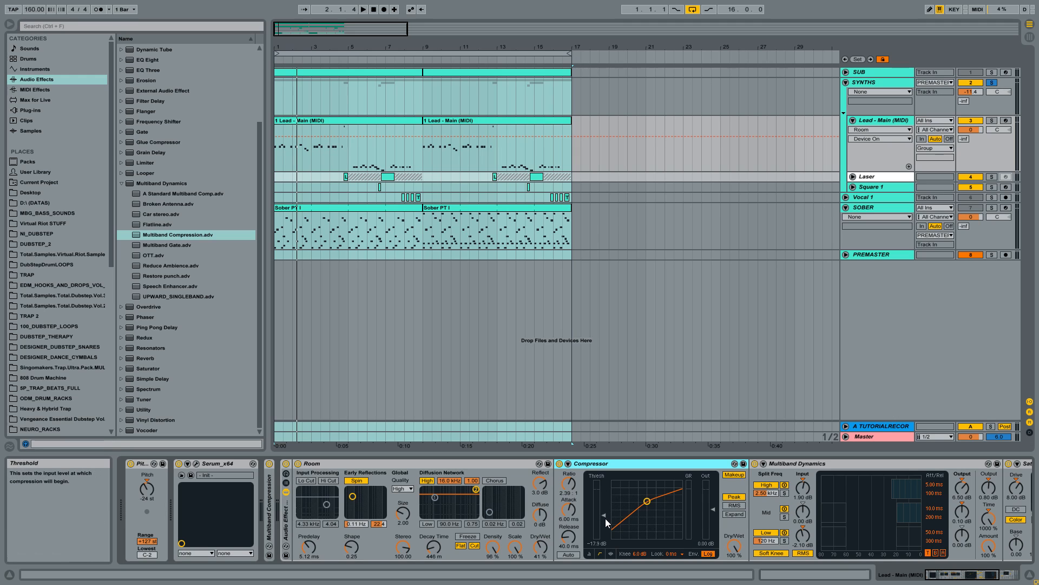
drag(603, 514, 603, 539)
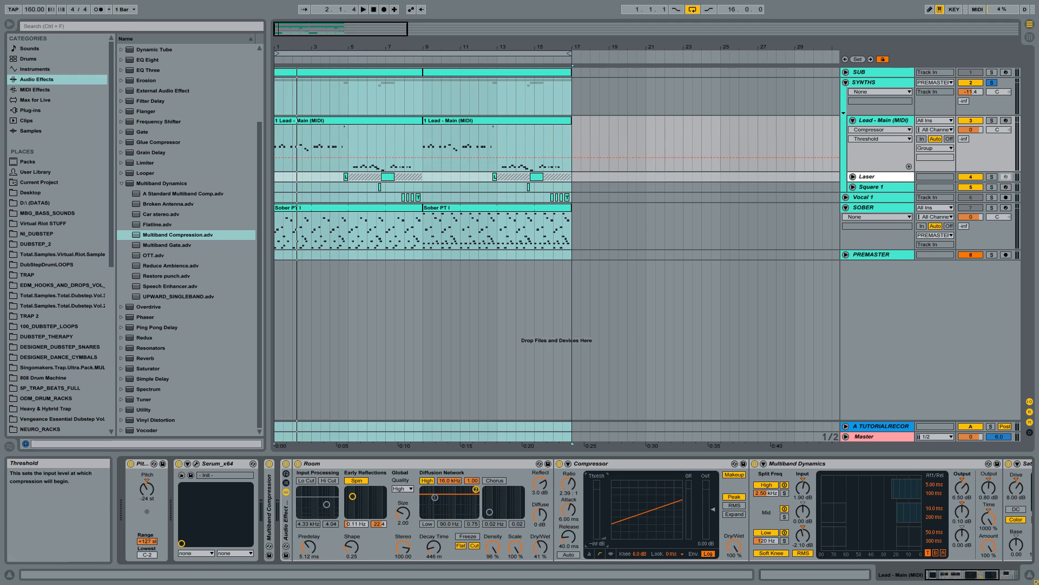
key(ctrl+z)
Play the lead and examine the rack's Compressor, Multiband Dynamics and Saturator devices.
key(space)
click(710, 468)
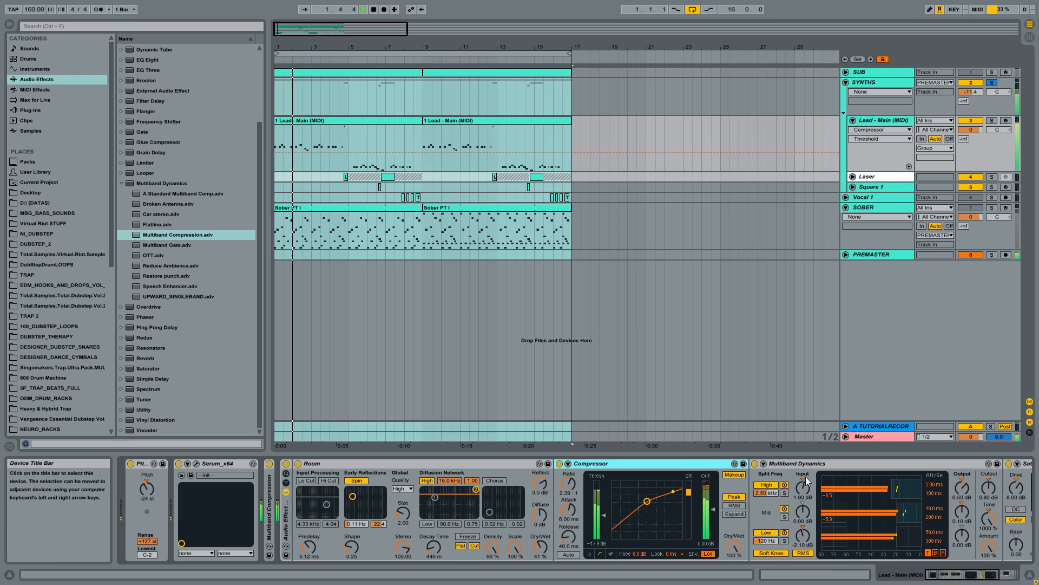
scroll(648, 463, down, 5)
click(649, 464)
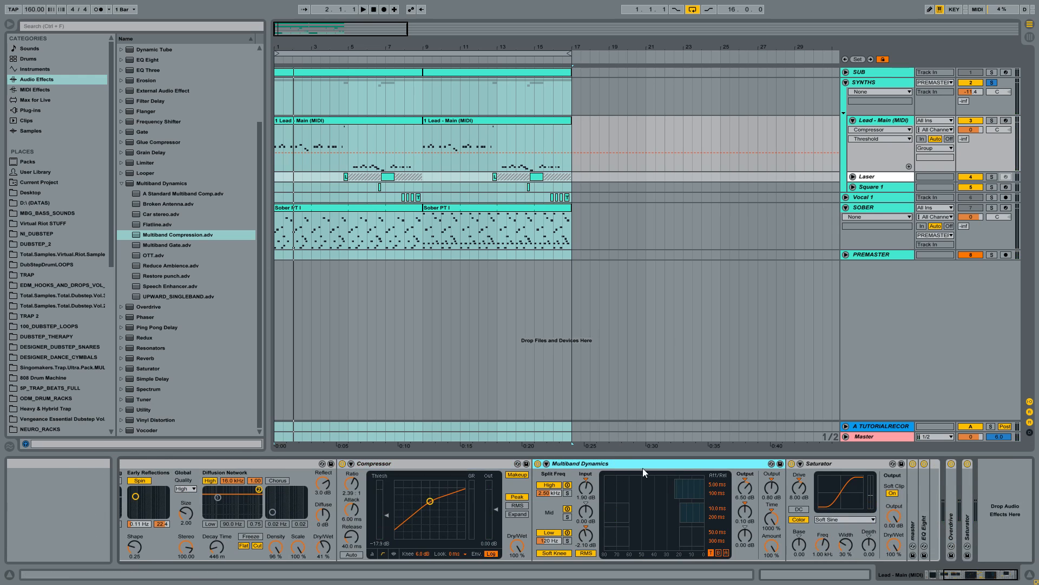
key(space)
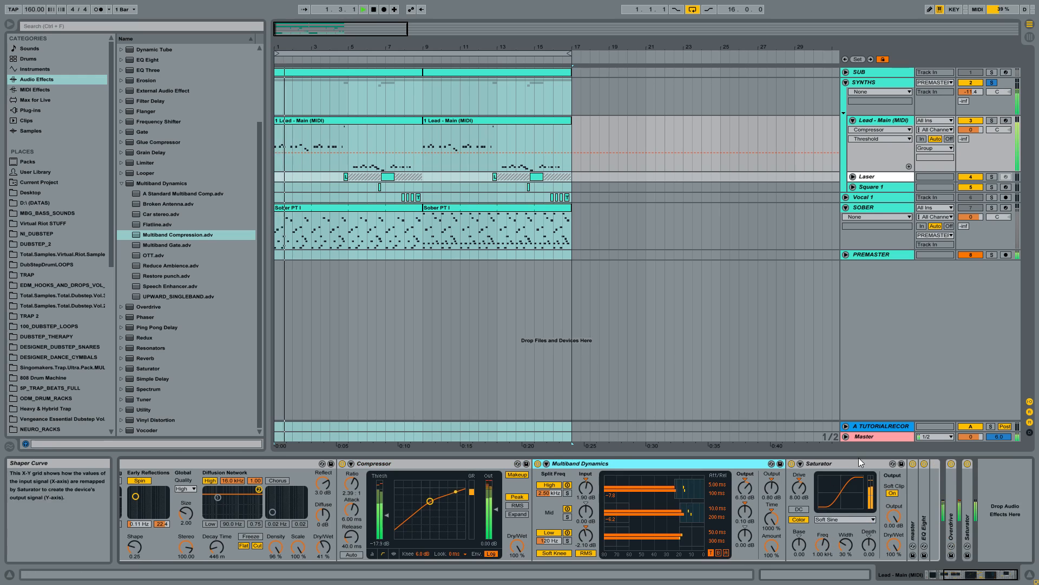
click(843, 460)
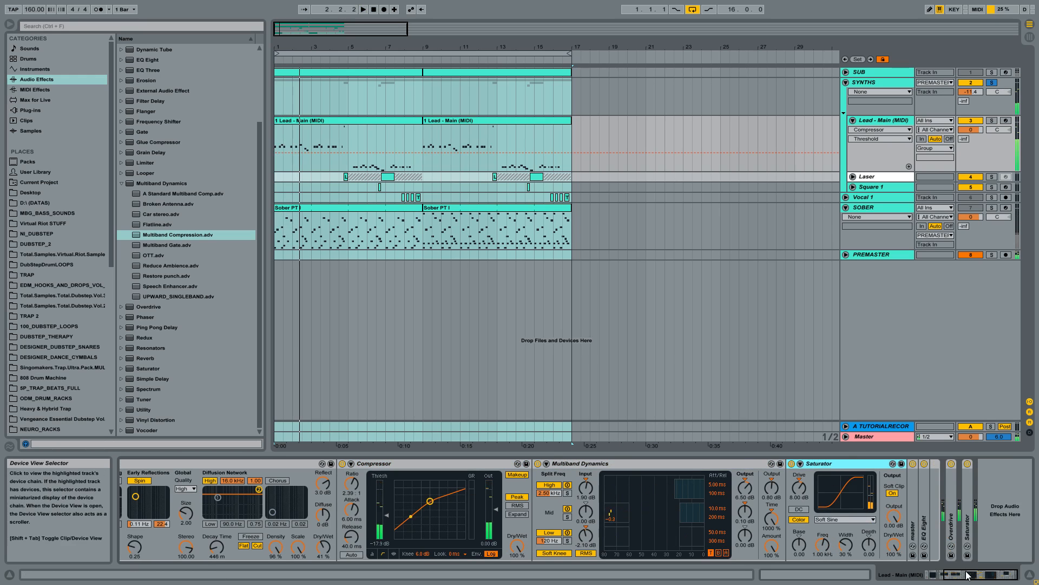
Unfold the rack's "master" multiband device and play the lead to examine its band activity.
key(space)
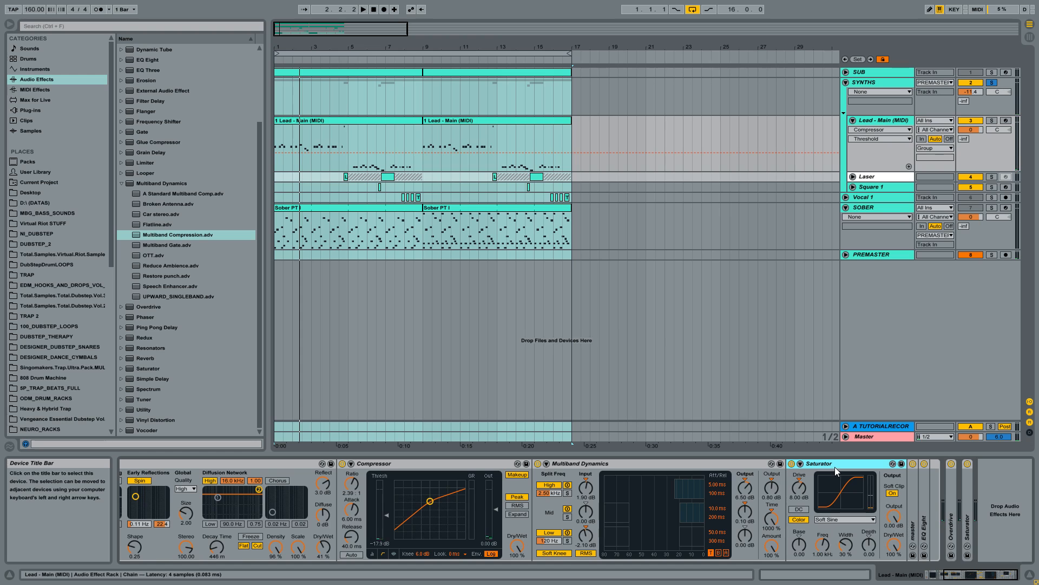
double_click(916, 489)
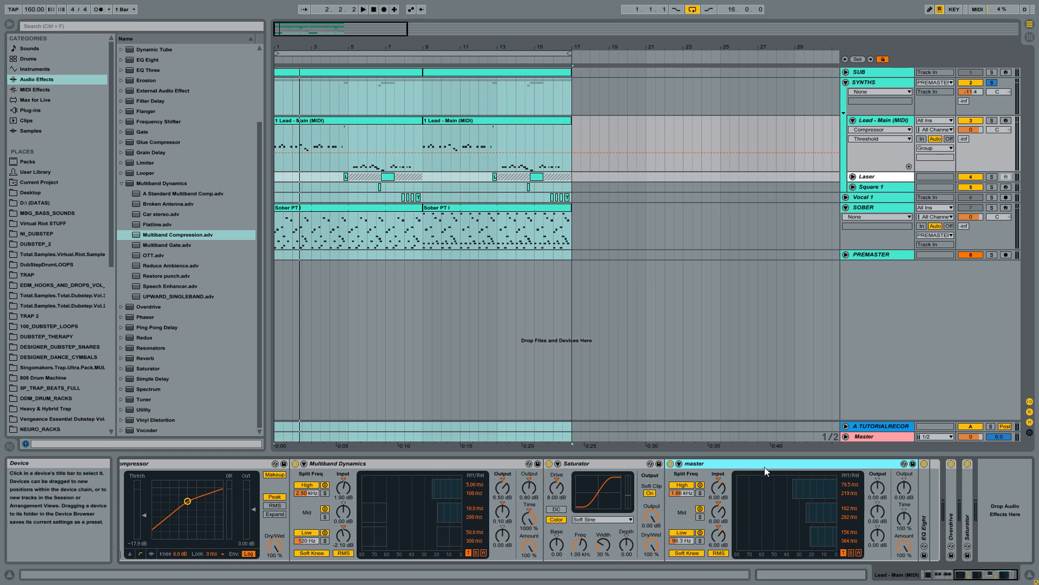
key(space)
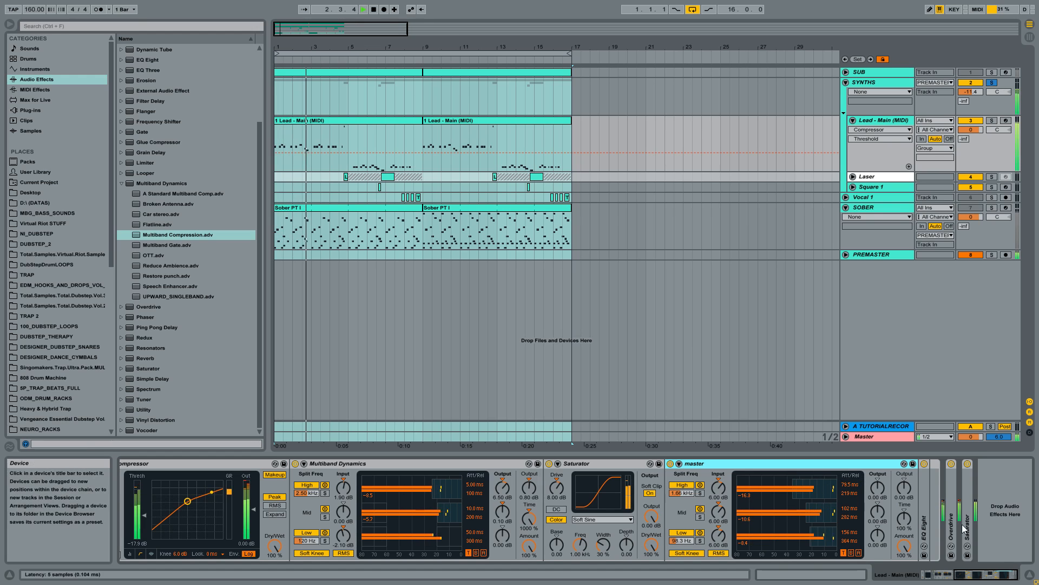
key(space)
Unfold the rack's EQ Eight and lower filter 8's high-cut frequency to 12.7 kHz while auditioning the lead.
double_click(925, 503)
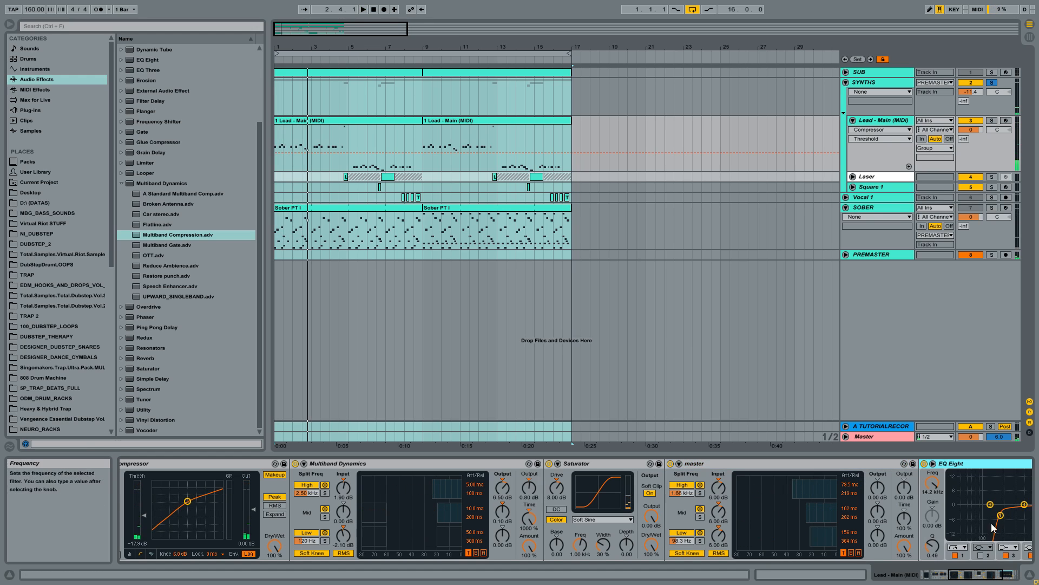
click(1008, 574)
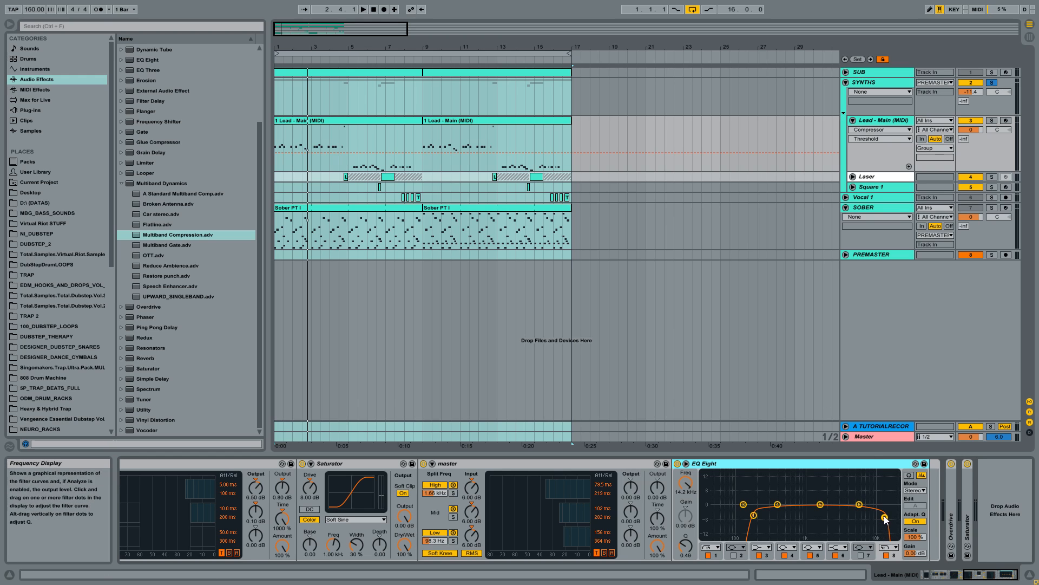
key(space)
drag(887, 517, 883, 522)
key(space)
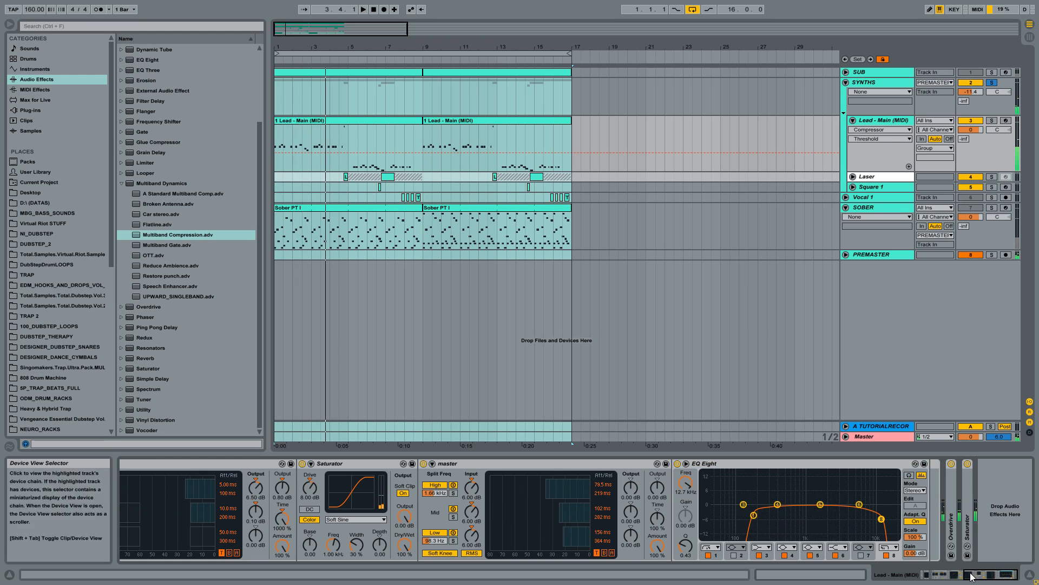
Unfold the rack's Overdrive, listen to the lead with it deactivated, and reactivate it.
double_click(951, 508)
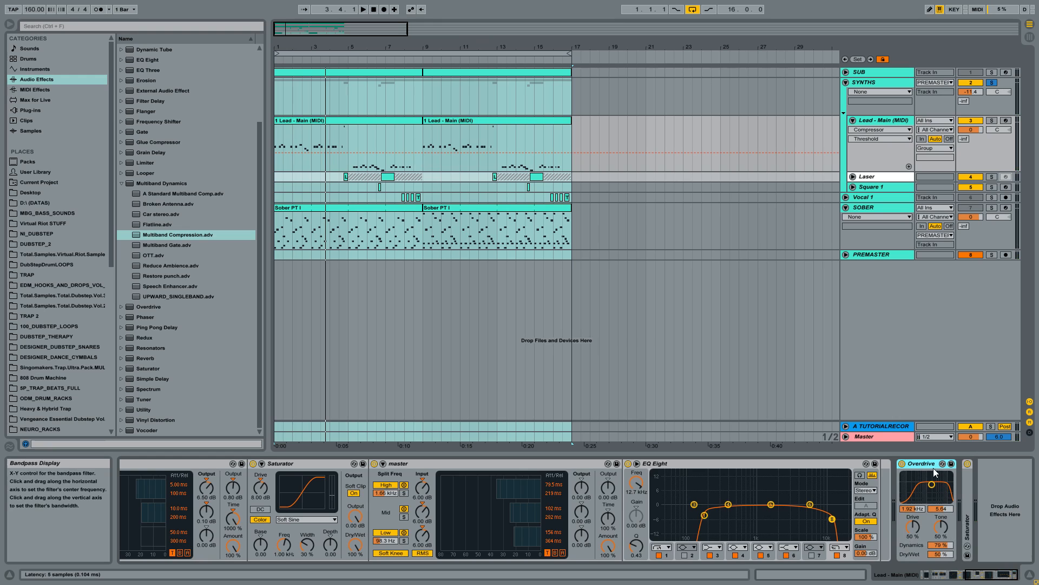
click(901, 464)
key(space)
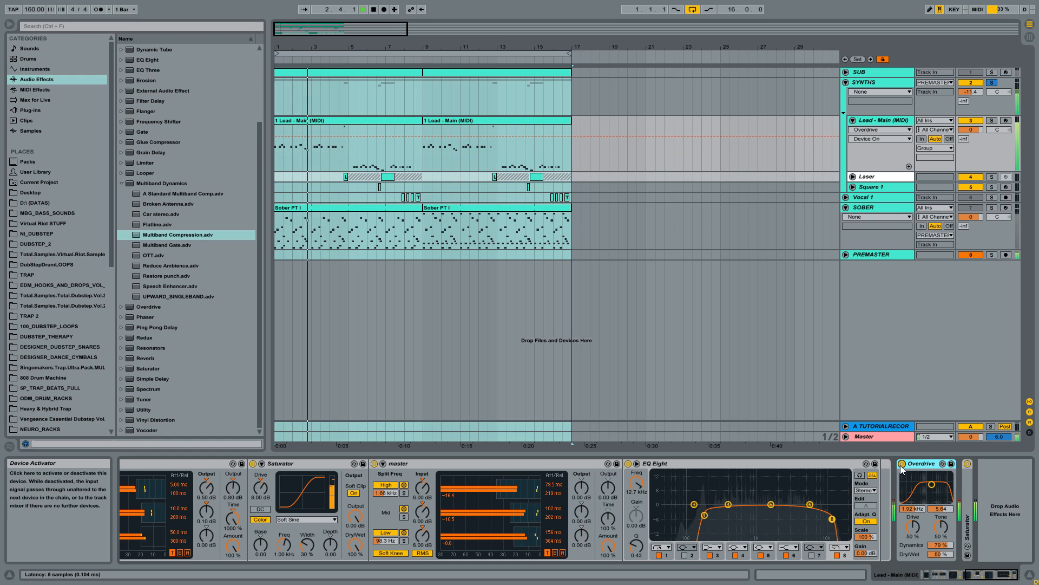
click(901, 464)
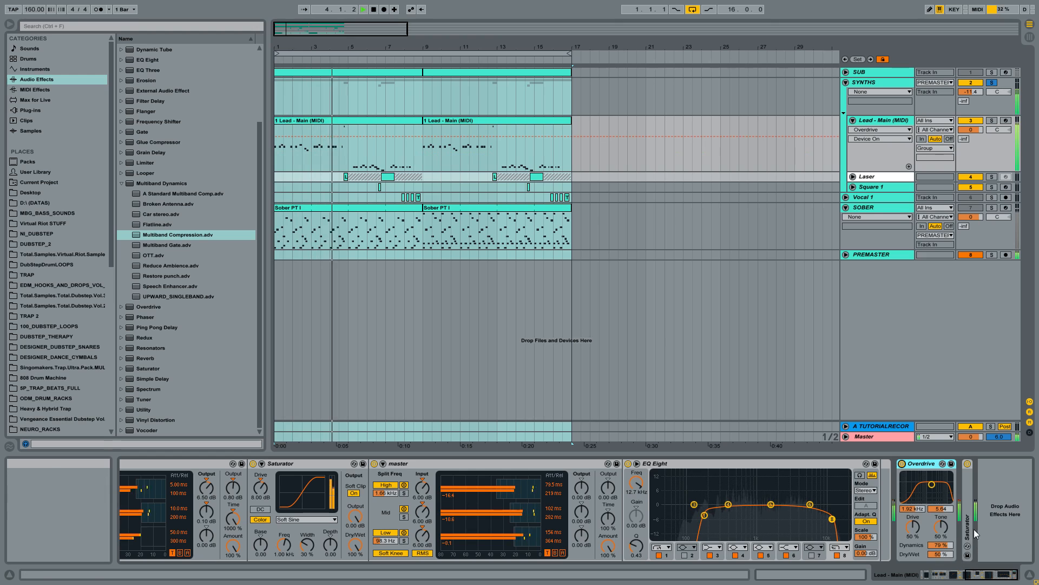
Look over the Saturator following Overdrive, fold both devices and the lead's Audio Effect Rack, and play the lead.
double_click(967, 509)
click(964, 579)
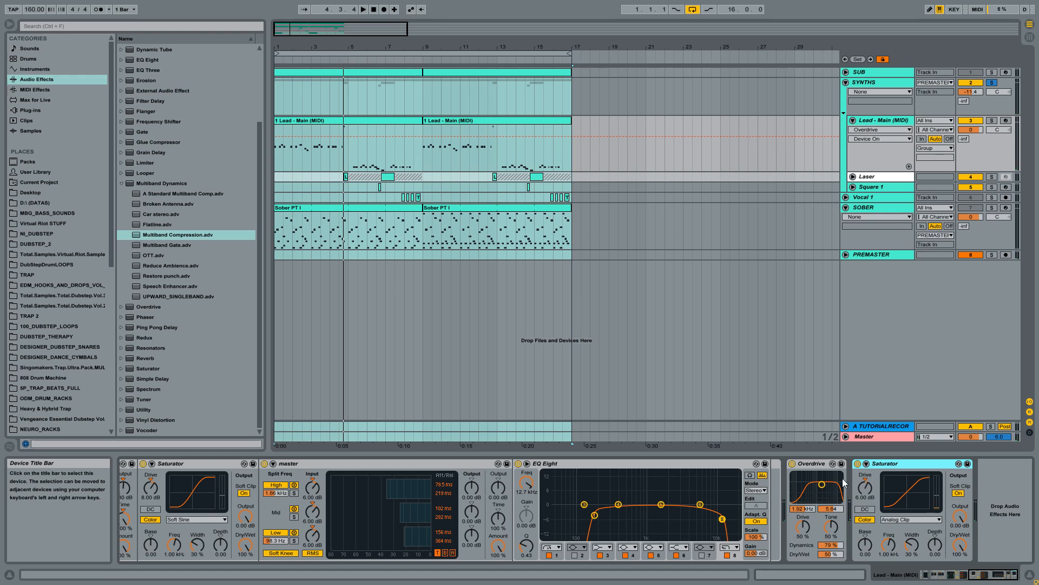
double_click(825, 464)
double_click(829, 465)
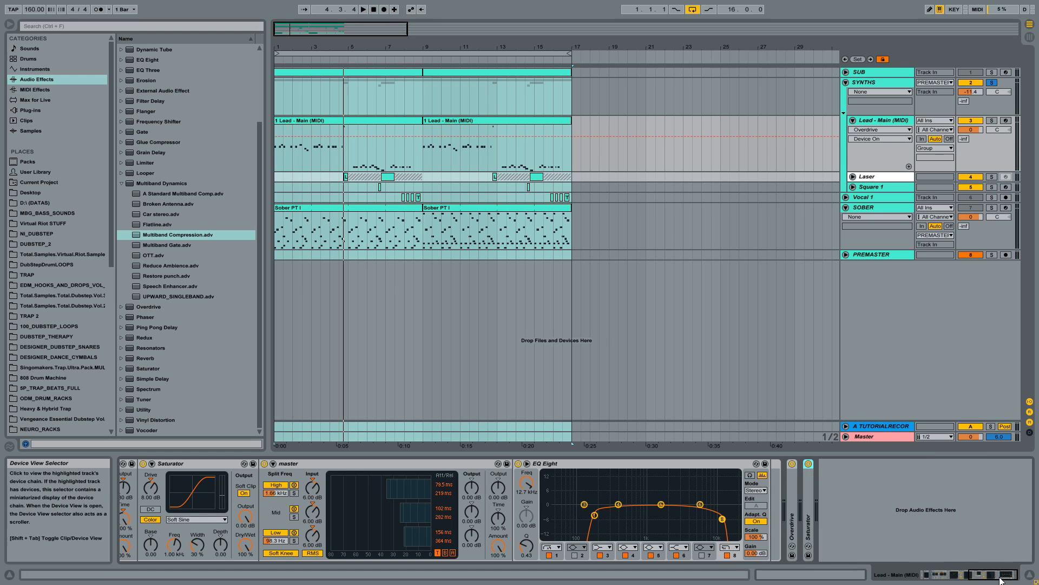
drag(1000, 573, 940, 573)
double_click(290, 510)
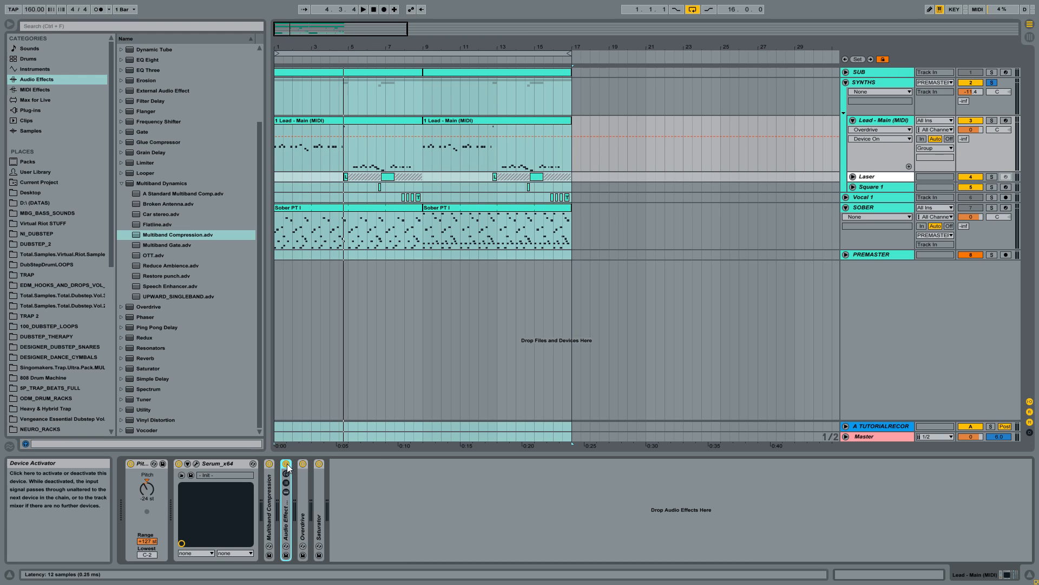
key(space)
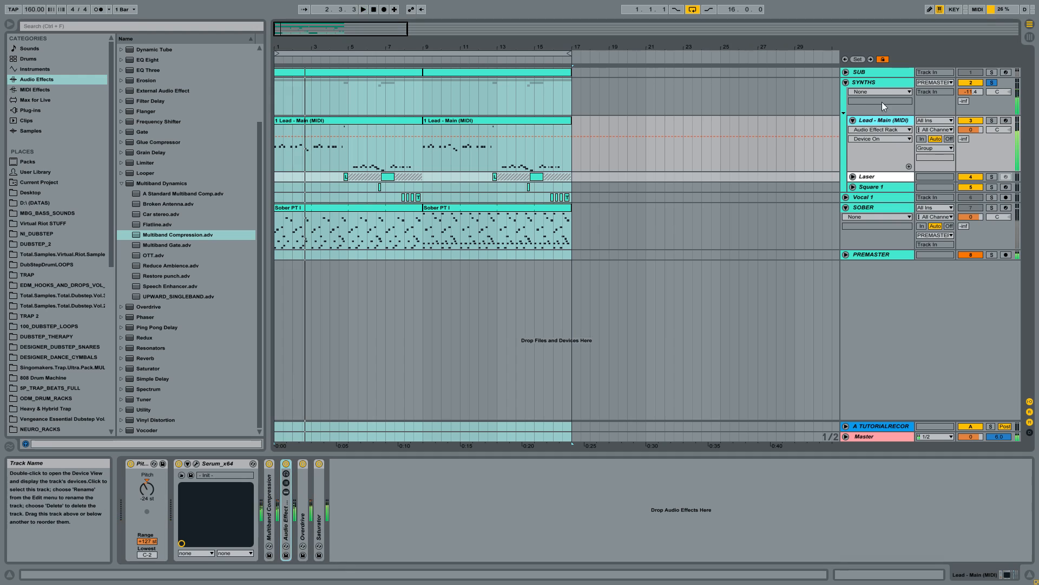
Show the SYNTHS group's effects and unfold its EQ Eight, Glue Compressor and two sidechain Compressors.
click(868, 177)
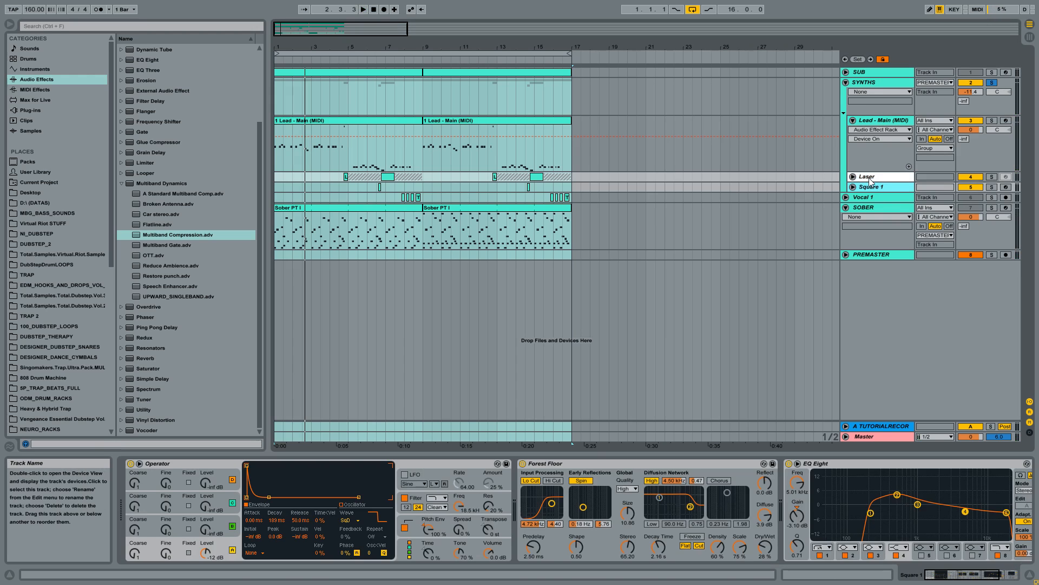
click(870, 187)
click(864, 85)
double_click(131, 519)
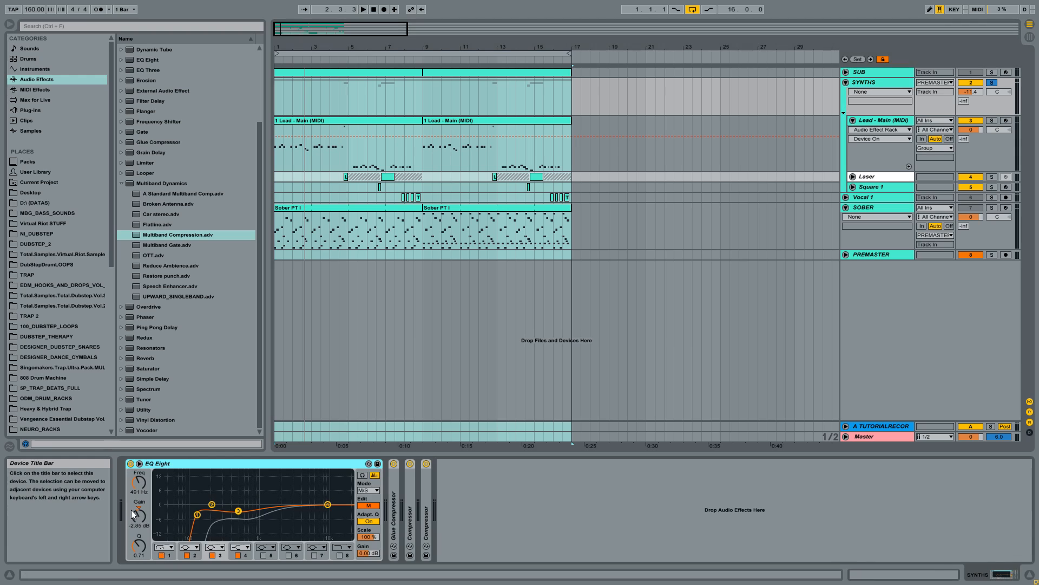
double_click(395, 489)
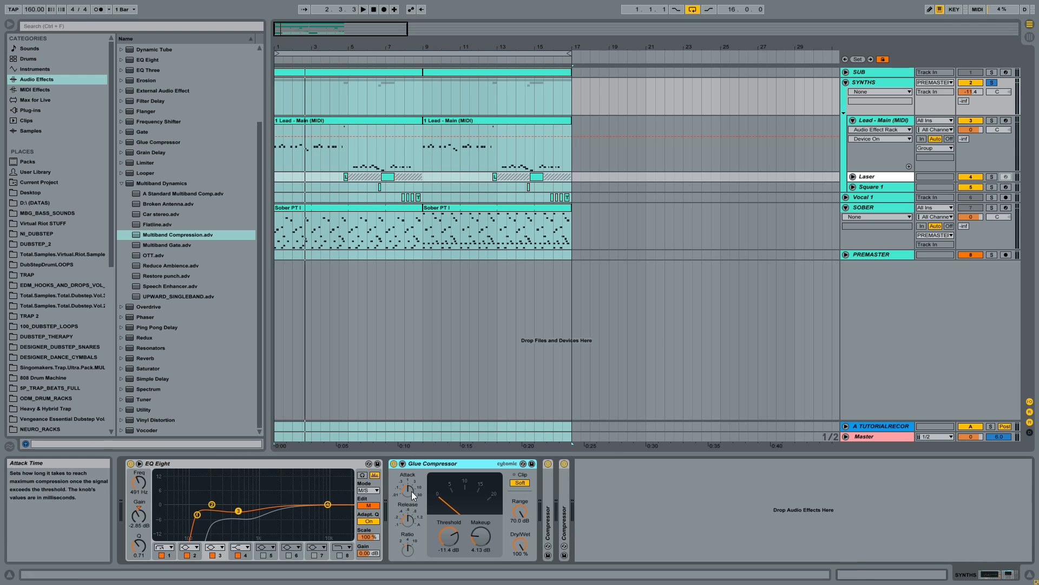
double_click(547, 489)
double_click(841, 499)
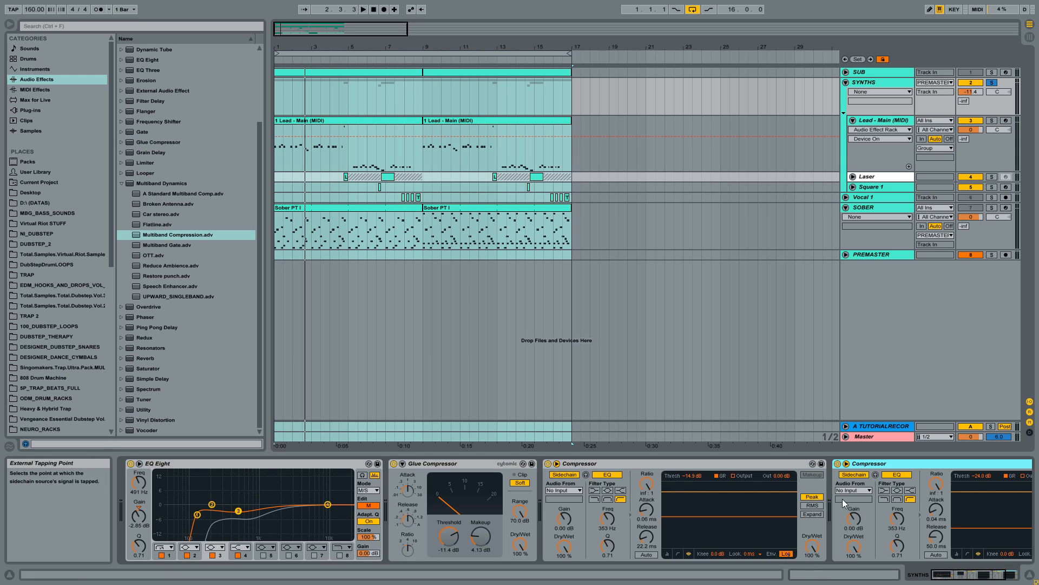
Delete both sidechain Compressors from the SYNTHS group's effects chain.
click(641, 463)
key(Delete)
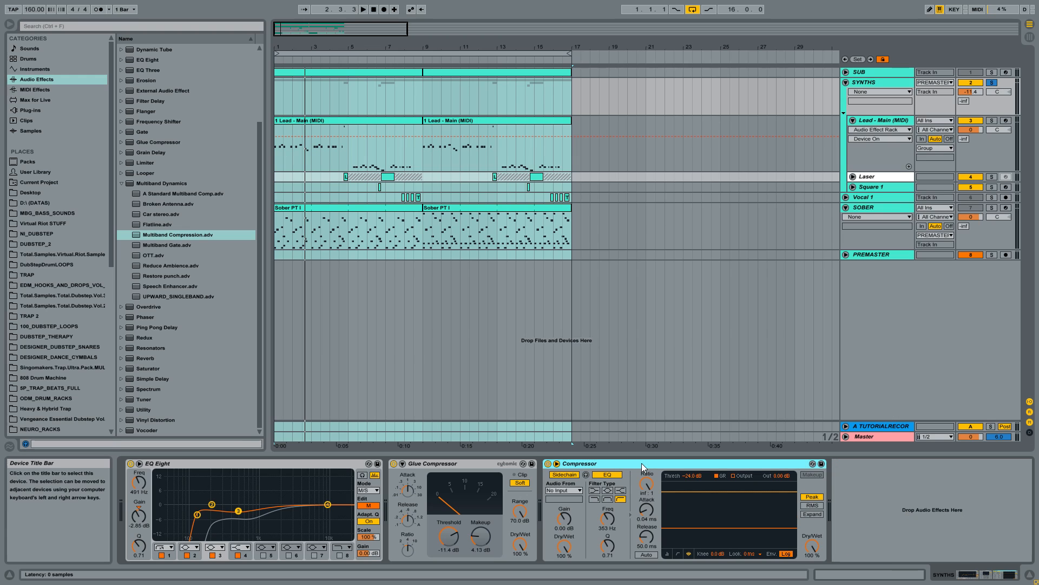
key(Delete)
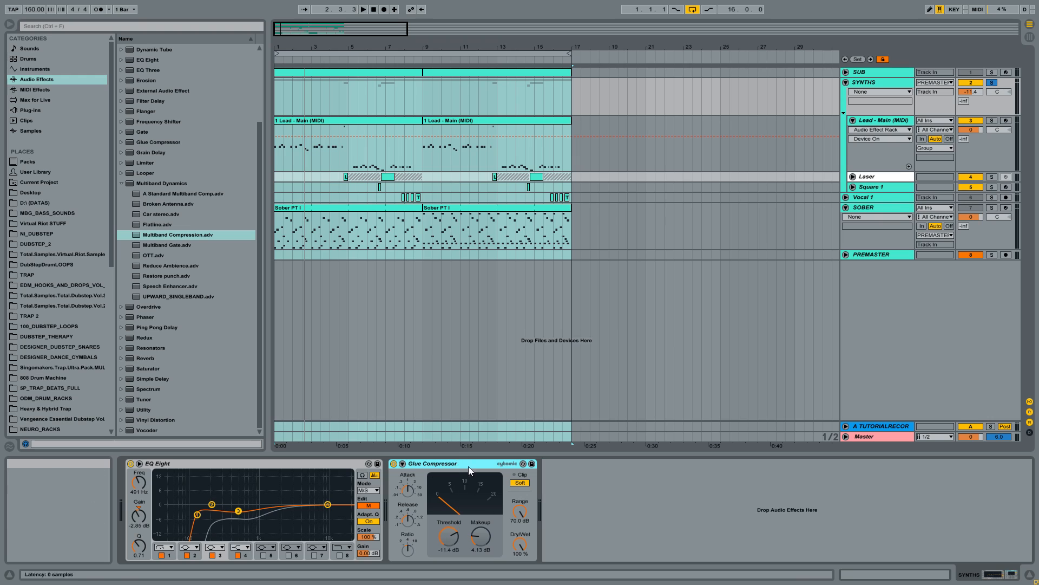
Examine the side and mid curves of the SYNTHS group's M/S EQ Eight, and fold it and the Glue Compressor.
click(320, 466)
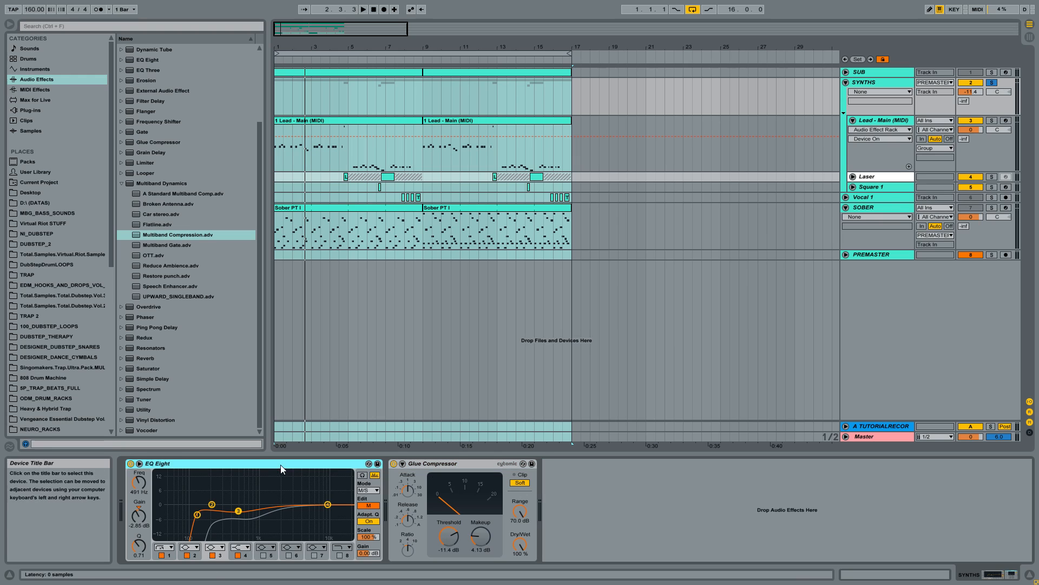
click(368, 490)
click(370, 514)
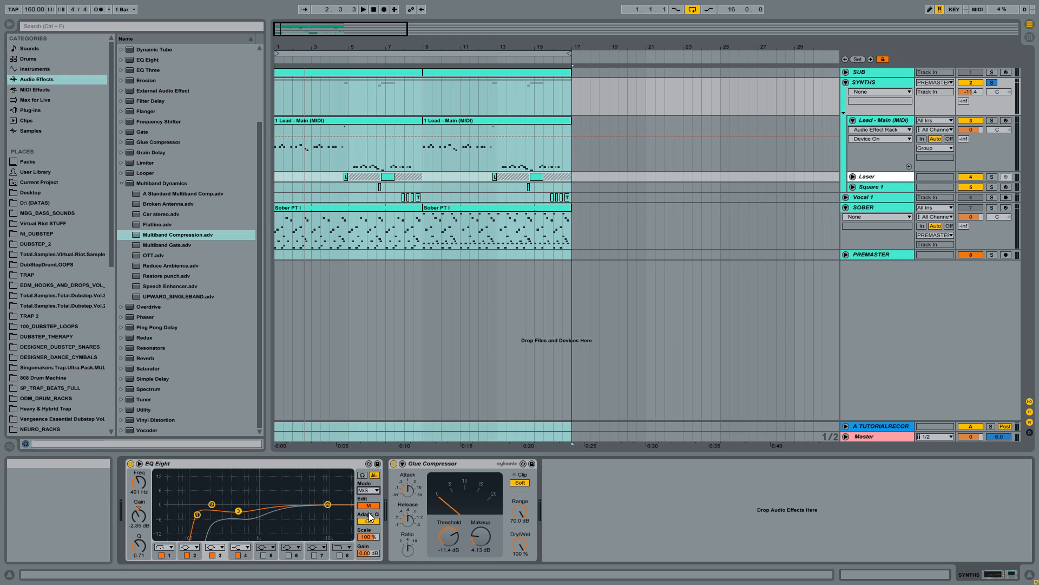
click(368, 506)
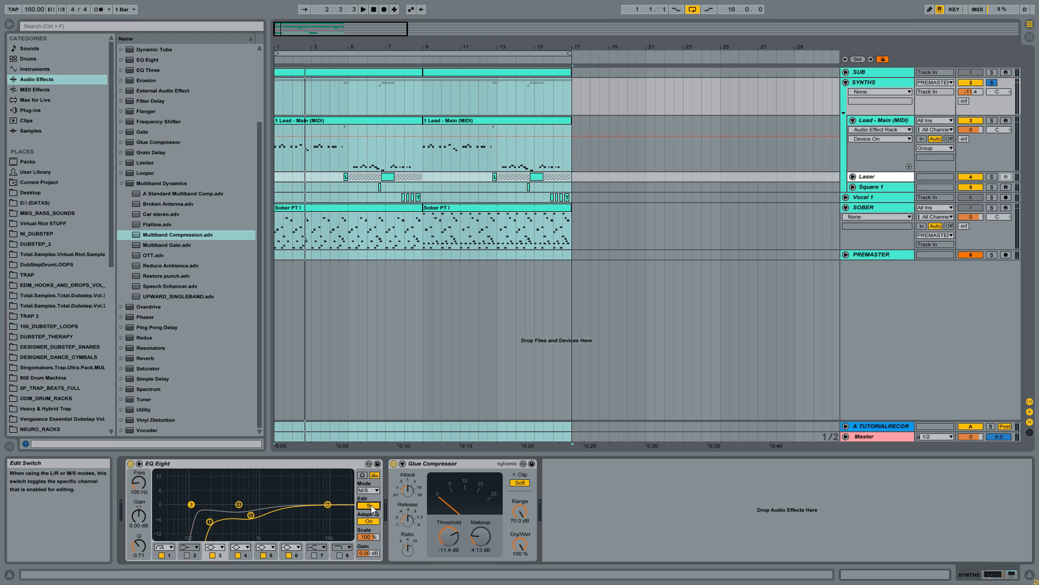
click(370, 507)
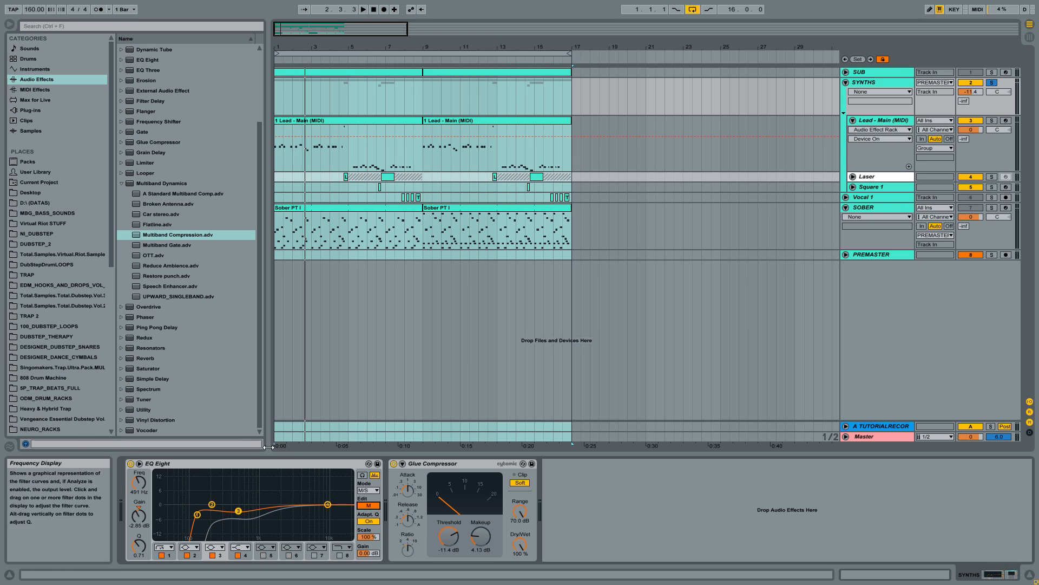
double_click(200, 462)
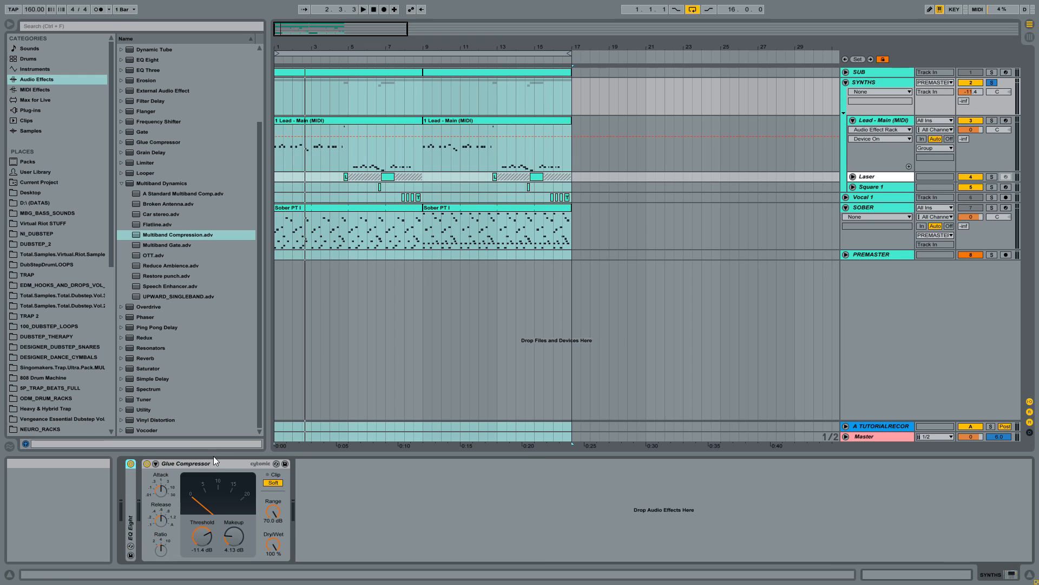
double_click(213, 463)
Show the lead track's devices and briefly unfold Multiband Compression to review its settings.
click(889, 121)
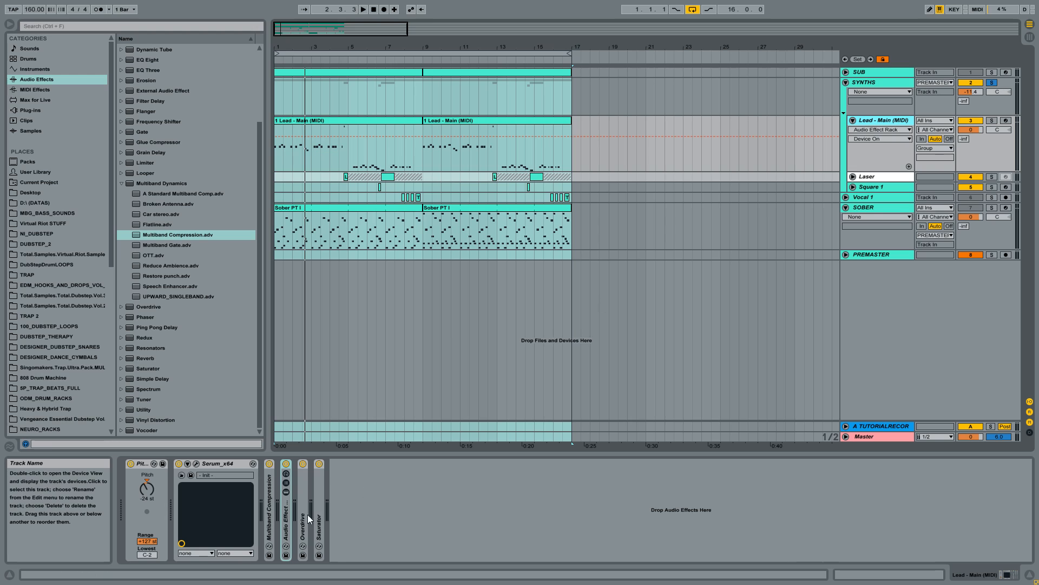
double_click(269, 504)
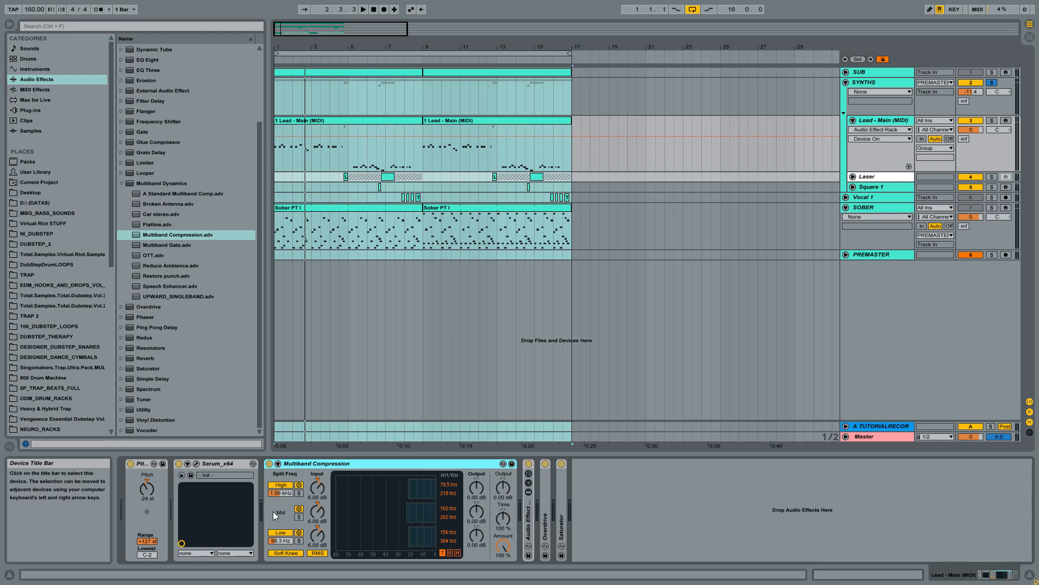
double_click(339, 464)
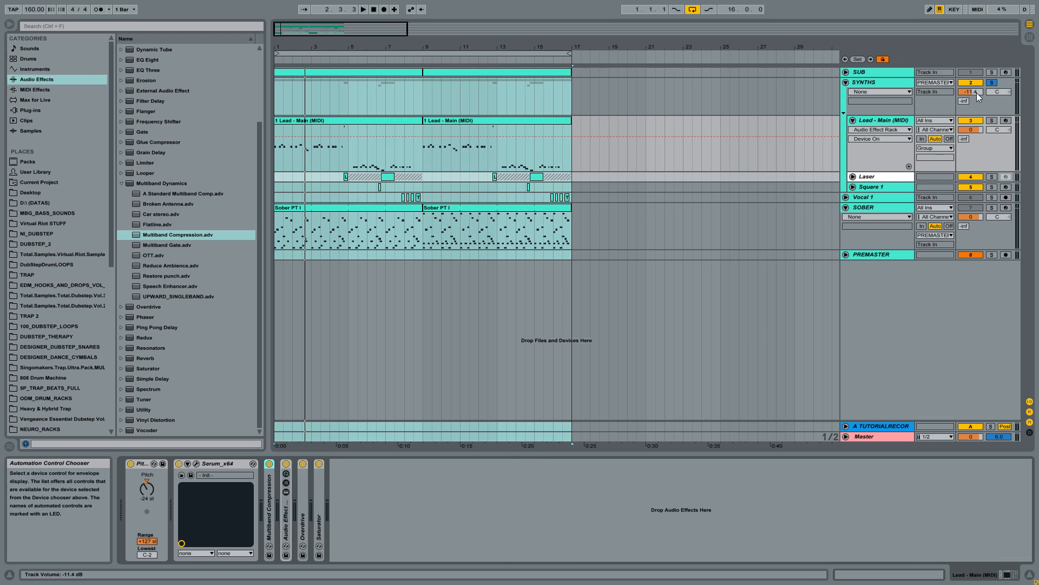
Unsolo the SYNTHS group and fold the SYNTHS and SOBER tracks in the arrangement.
click(880, 81)
click(847, 82)
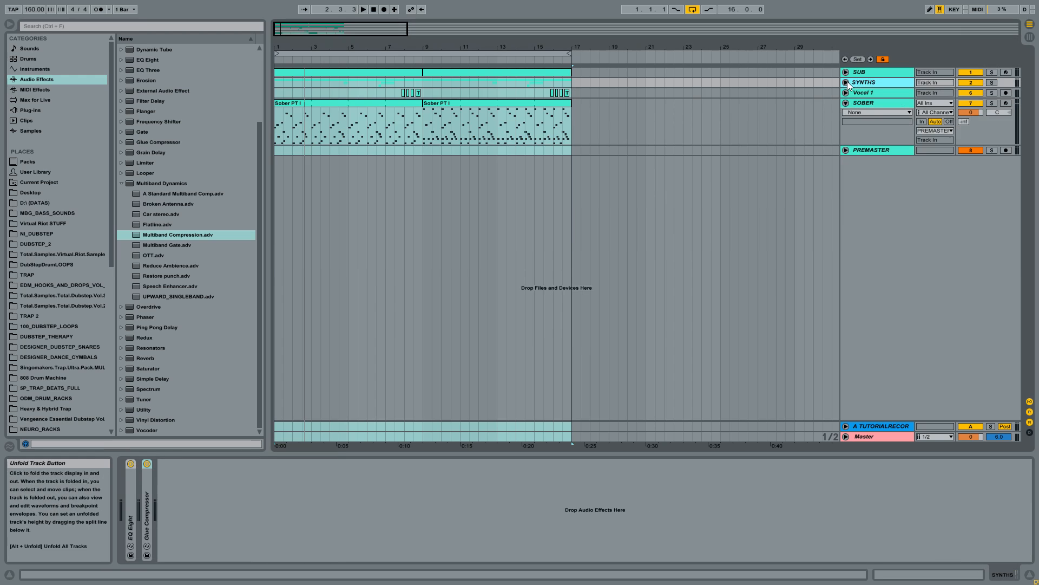
click(845, 102)
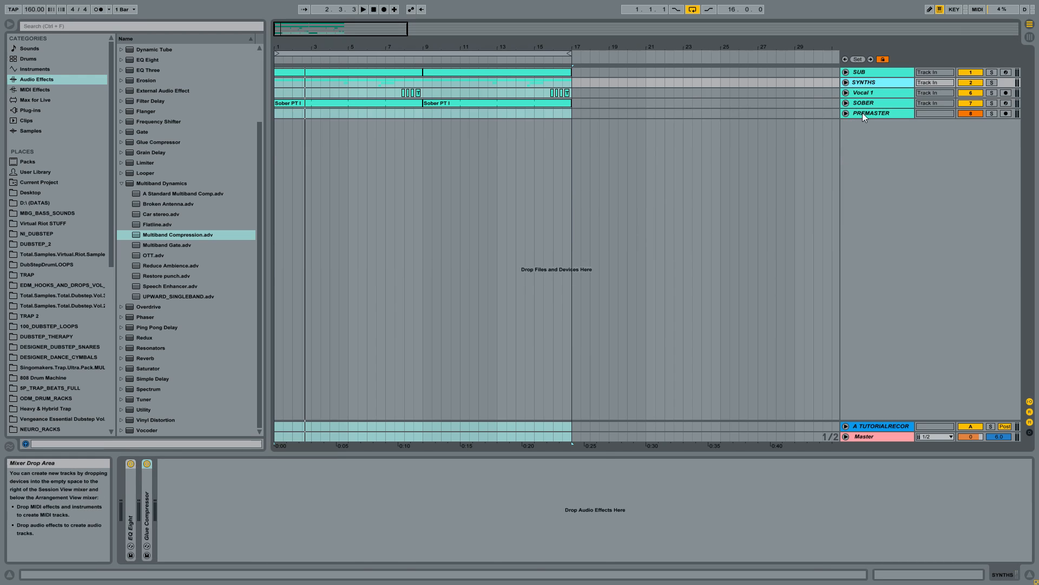
Unfold the PREMASTER and SOBER tracks and look through the device chains of PREMASTER, SOBER and SUB.
click(862, 113)
click(847, 112)
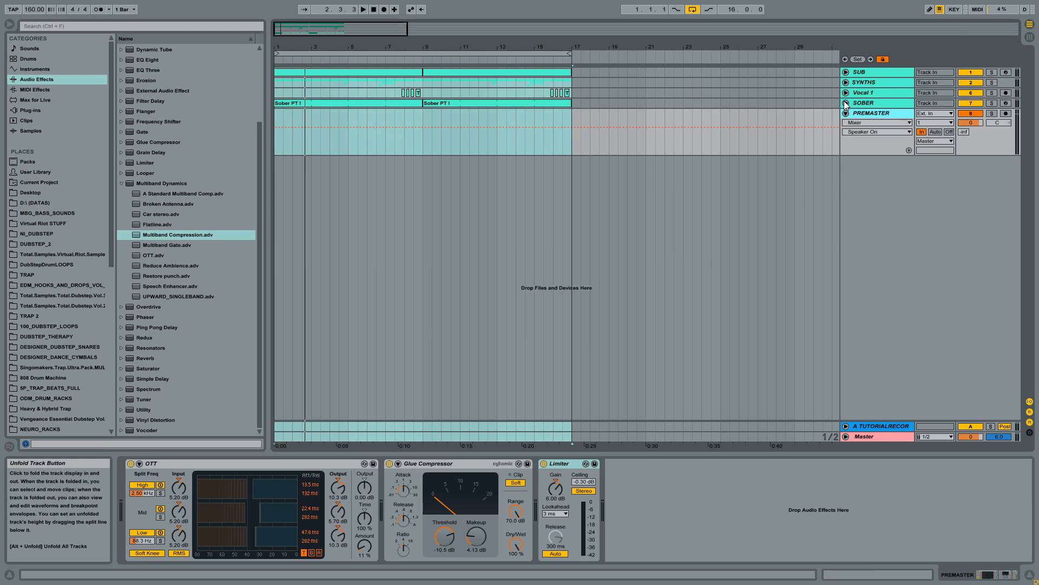
click(845, 102)
click(862, 104)
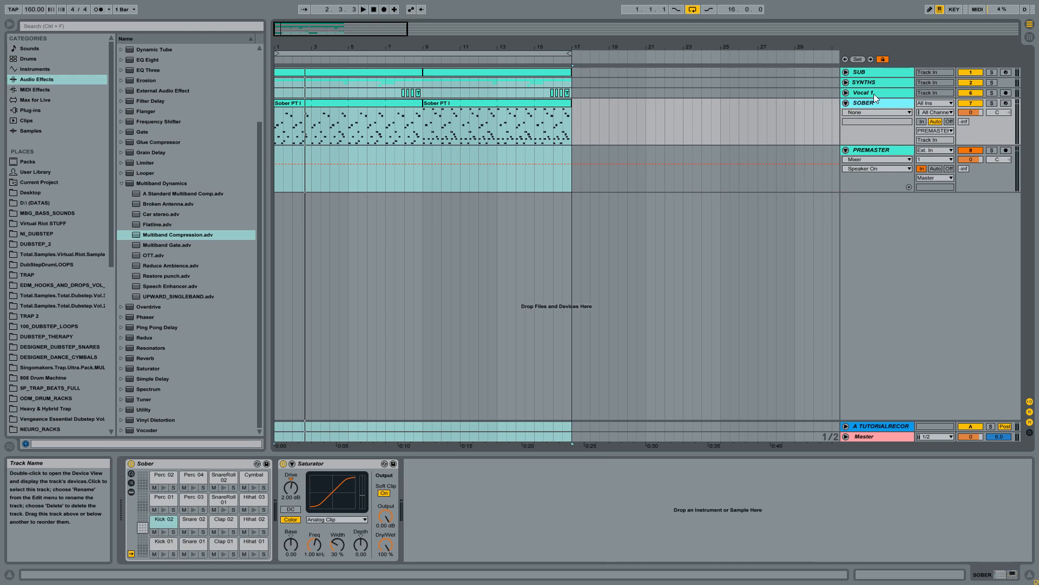
click(870, 73)
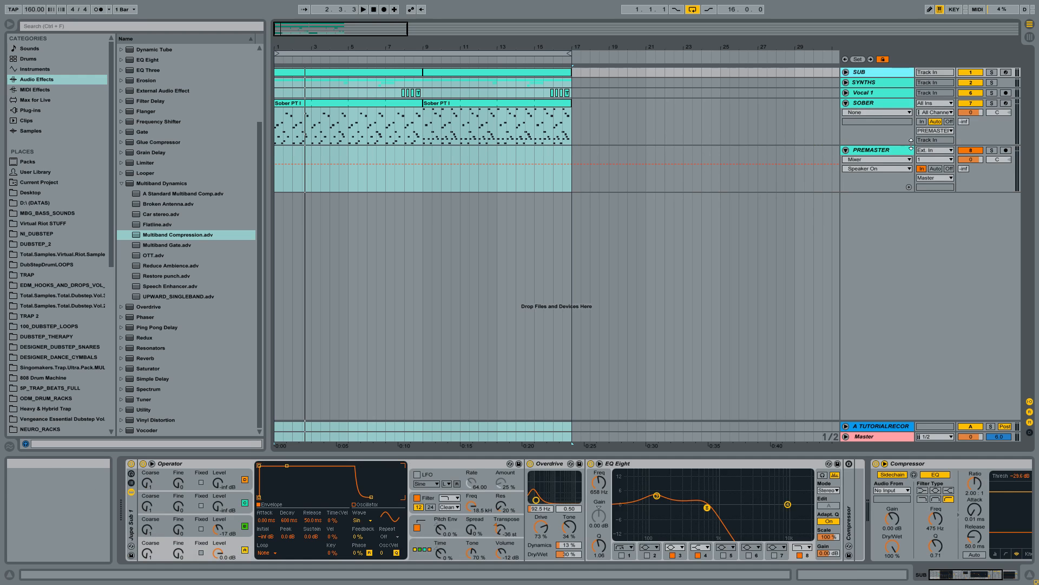
click(880, 154)
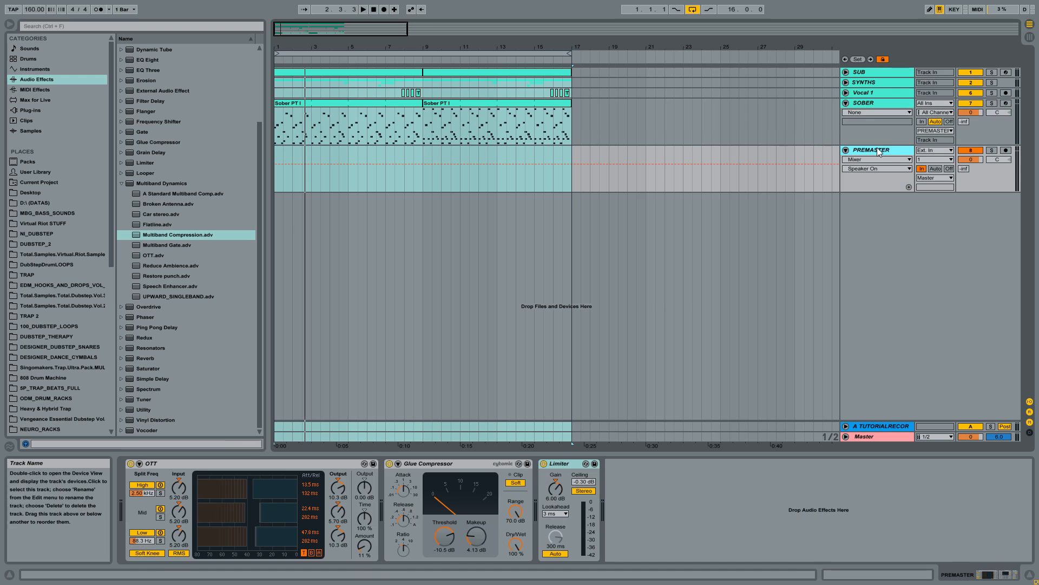
Unfold the SUB track and choose PREMASTER as its audio output.
click(878, 72)
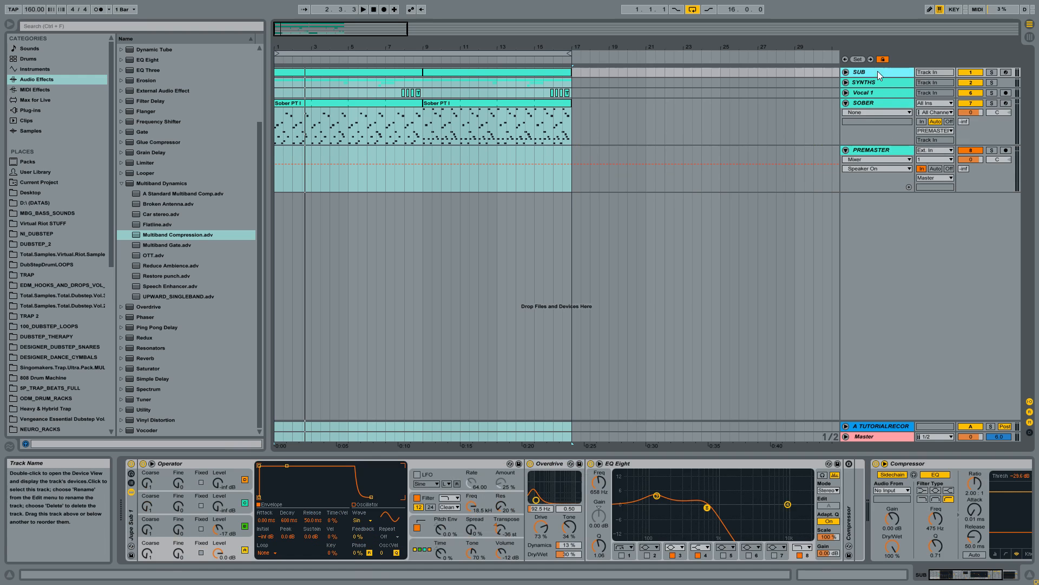
click(846, 72)
click(946, 100)
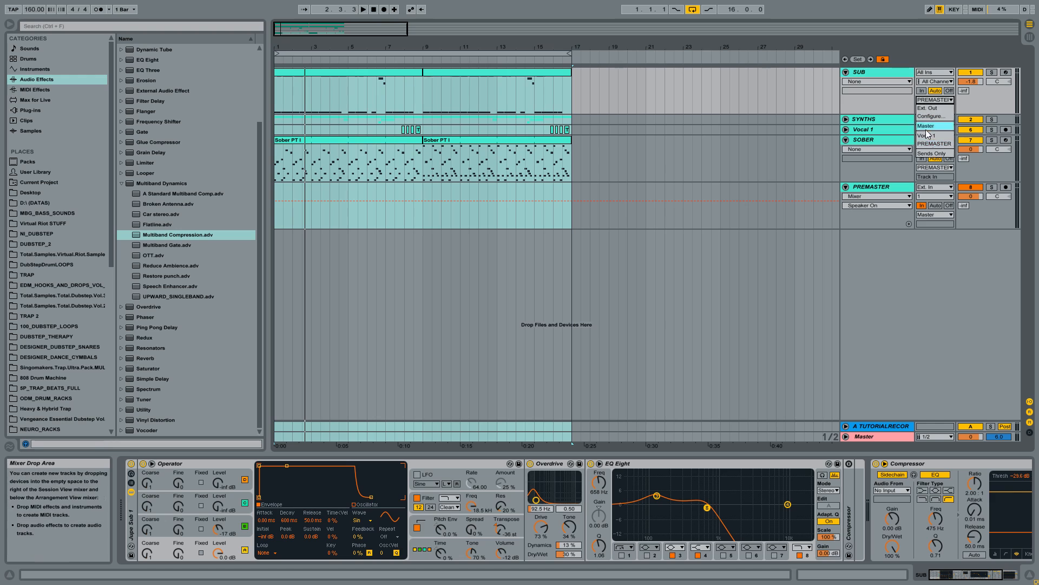
click(876, 72)
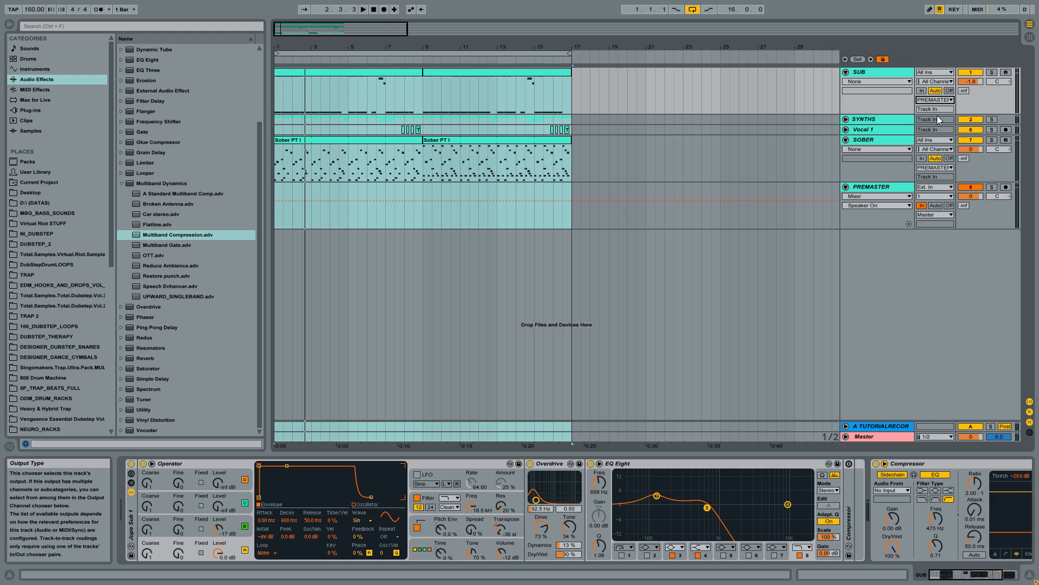
click(935, 100)
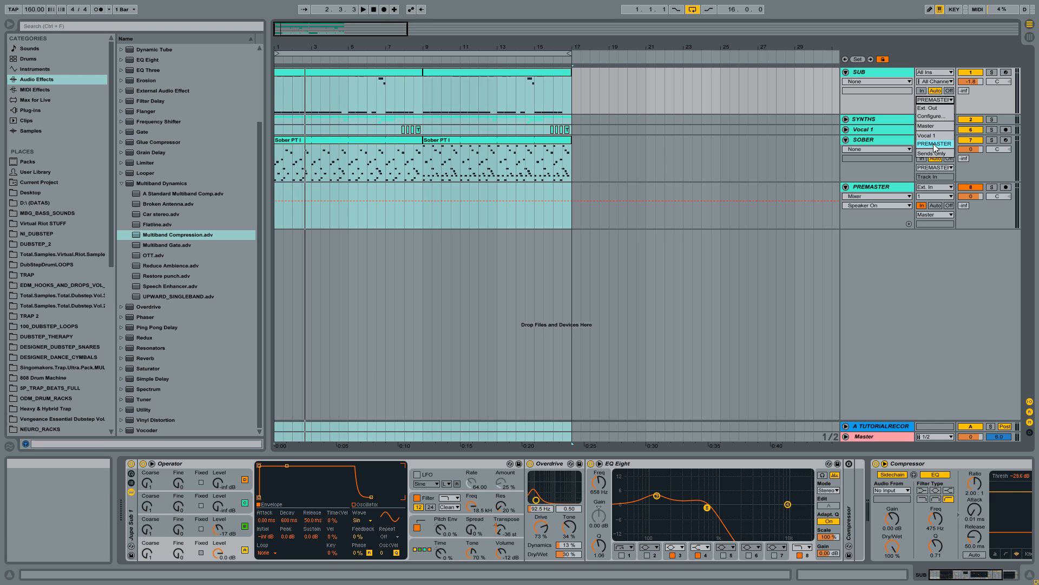
click(935, 144)
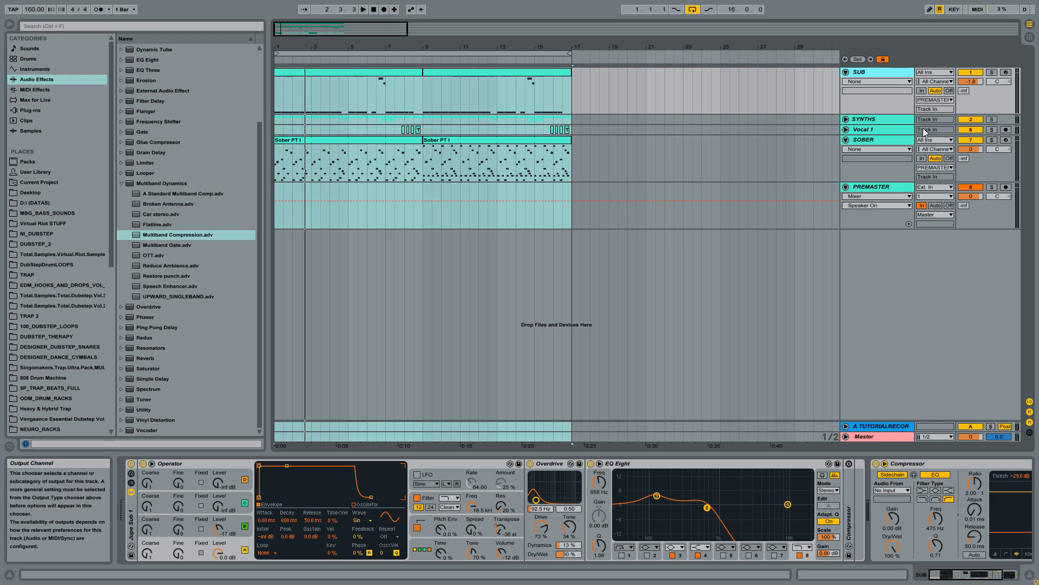
Unfold the SYNTHS group to check its output routing, show its devices, and fold it again.
click(846, 119)
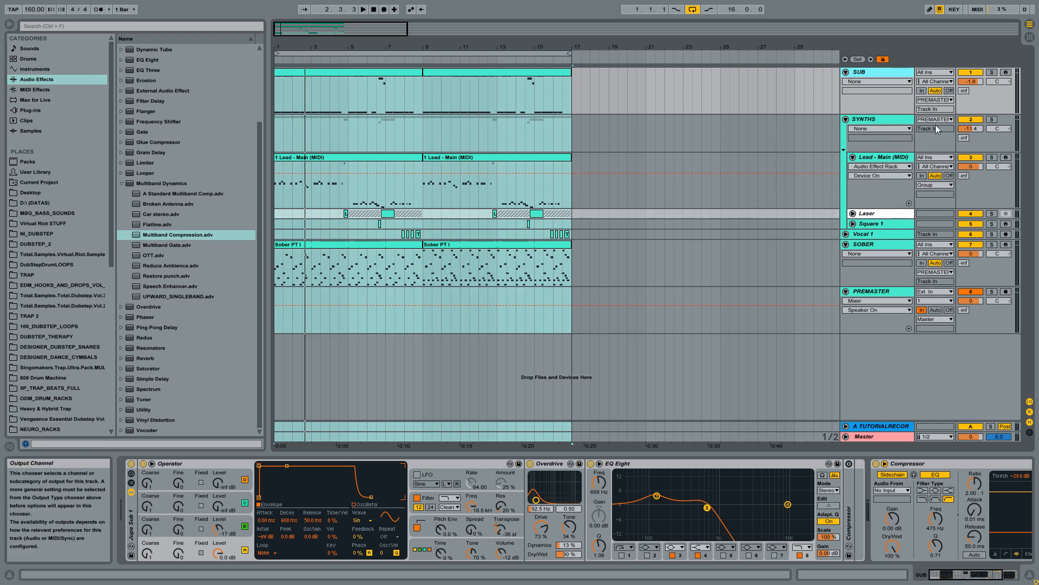
click(902, 124)
click(846, 119)
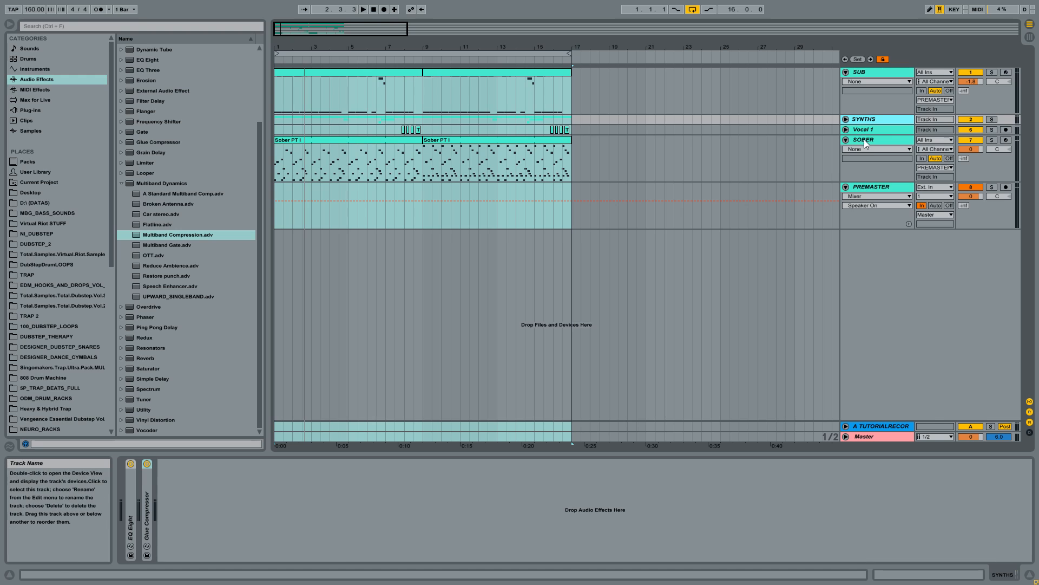
Unfold the Vocal 1 track, review its input and output routing choices, and fold the track again.
click(864, 130)
click(846, 129)
click(937, 130)
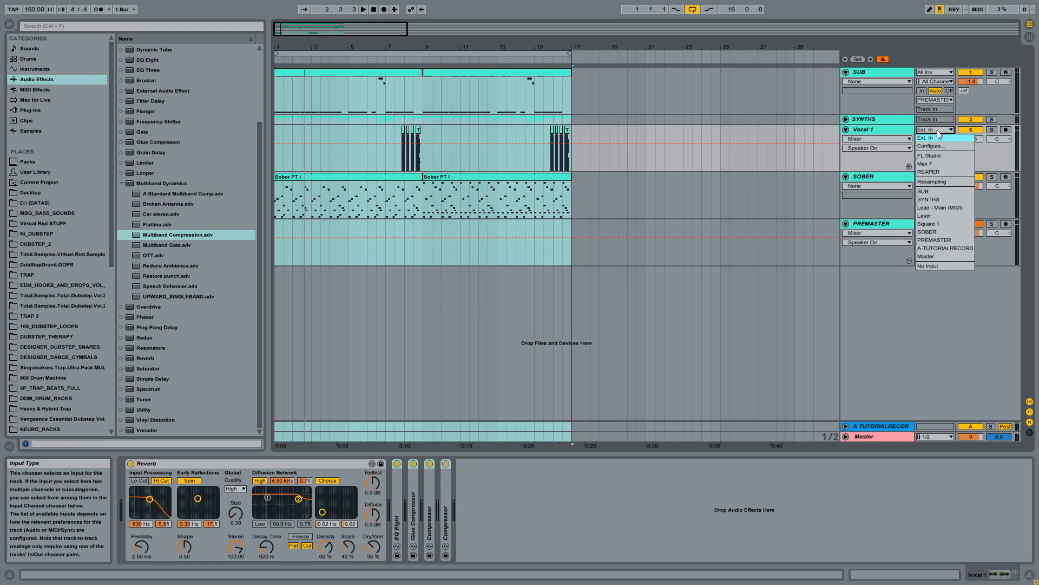
click(937, 130)
click(932, 158)
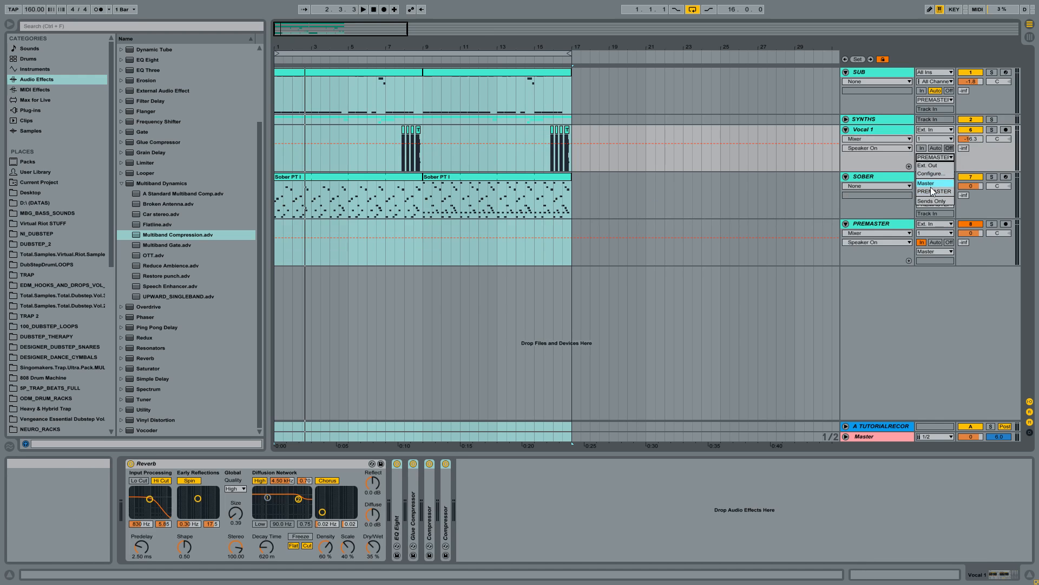
click(877, 134)
click(846, 130)
Show the SOBER track's devices and check its audio output routing.
click(860, 141)
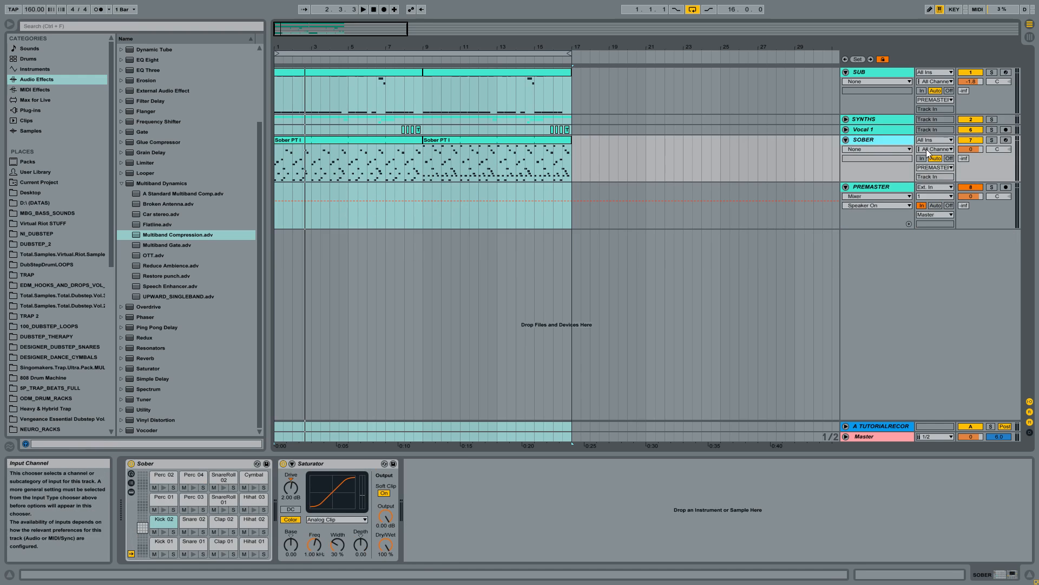
click(935, 168)
click(945, 168)
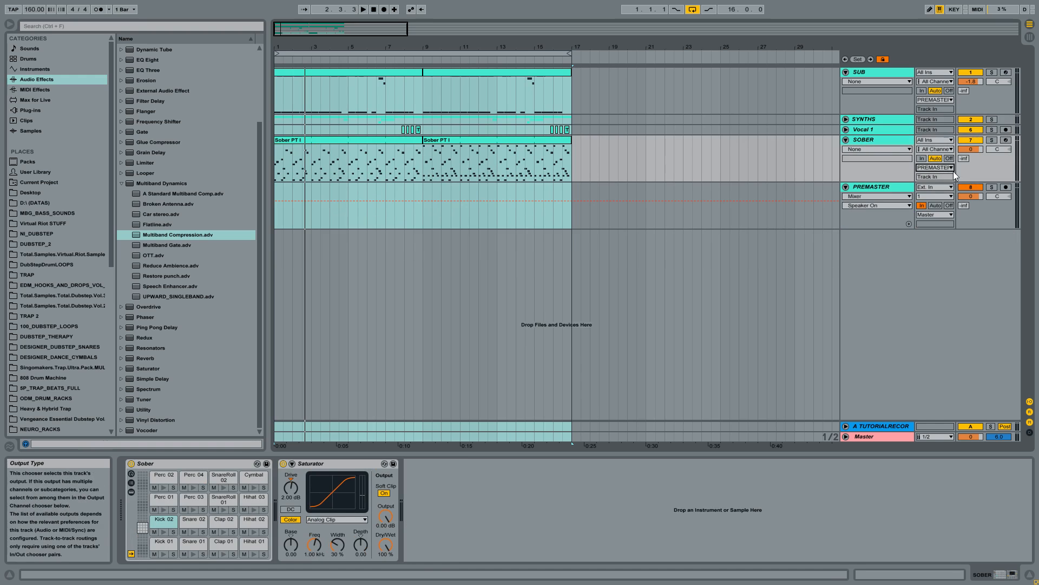
Set the PREMASTER track's monitoring to In.
click(888, 190)
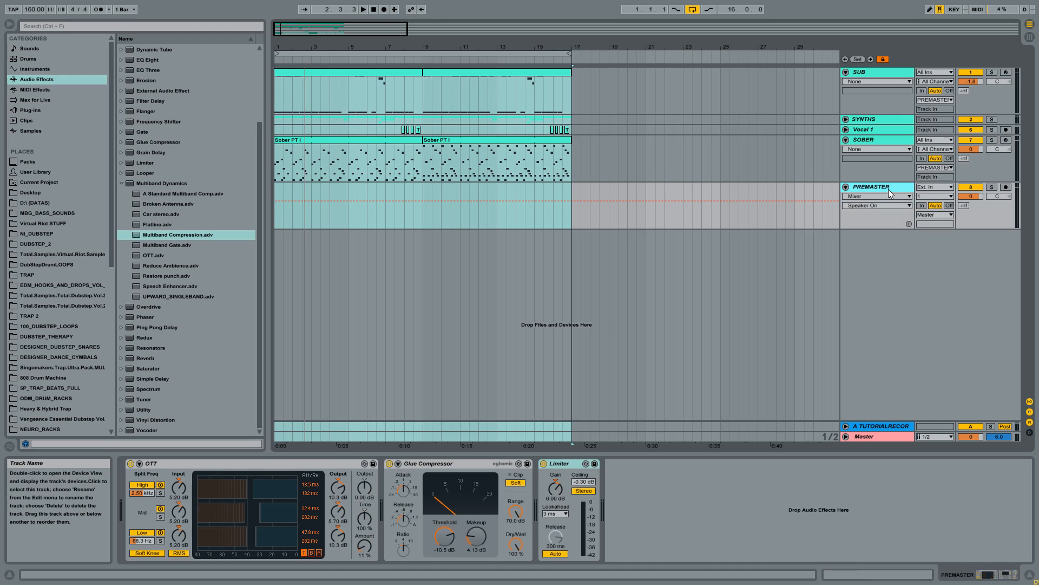
click(922, 205)
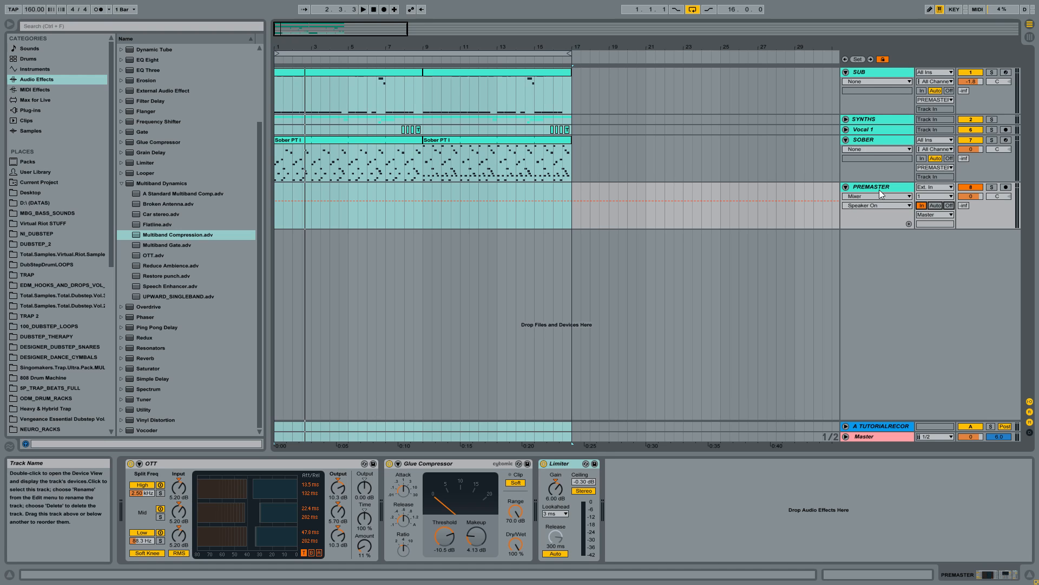
Audition the mix while toggling the PREMASTER track's solo and activator, leaving the track active and unsoloed.
click(971, 188)
click(991, 187)
click(992, 187)
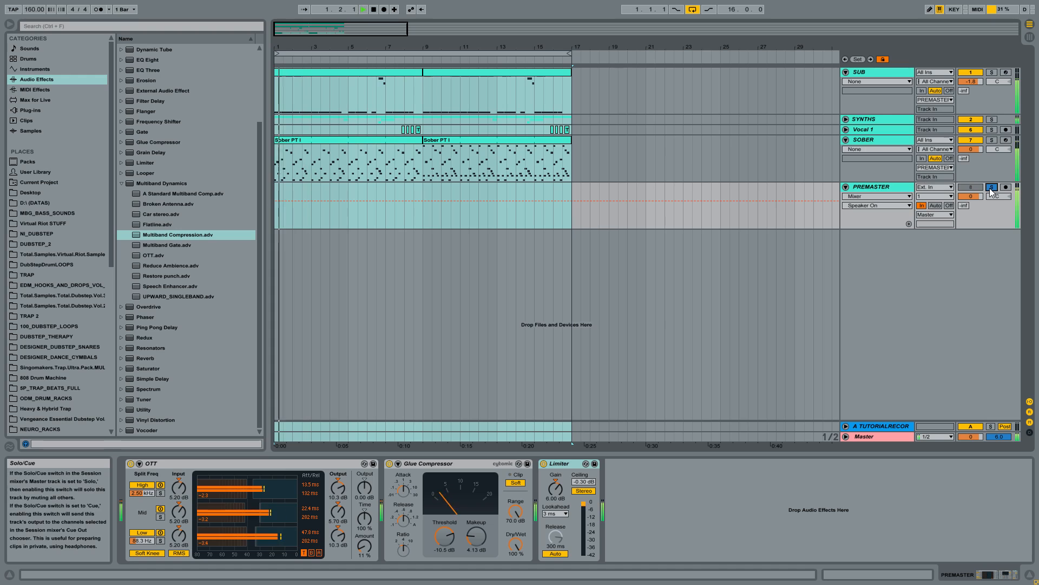
click(971, 187)
click(971, 187)
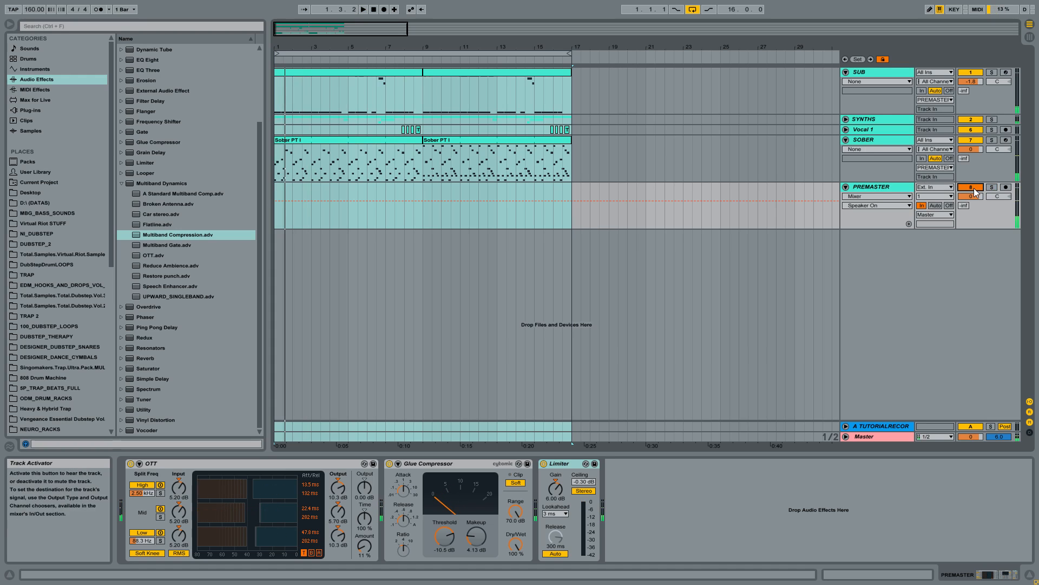
key(space)
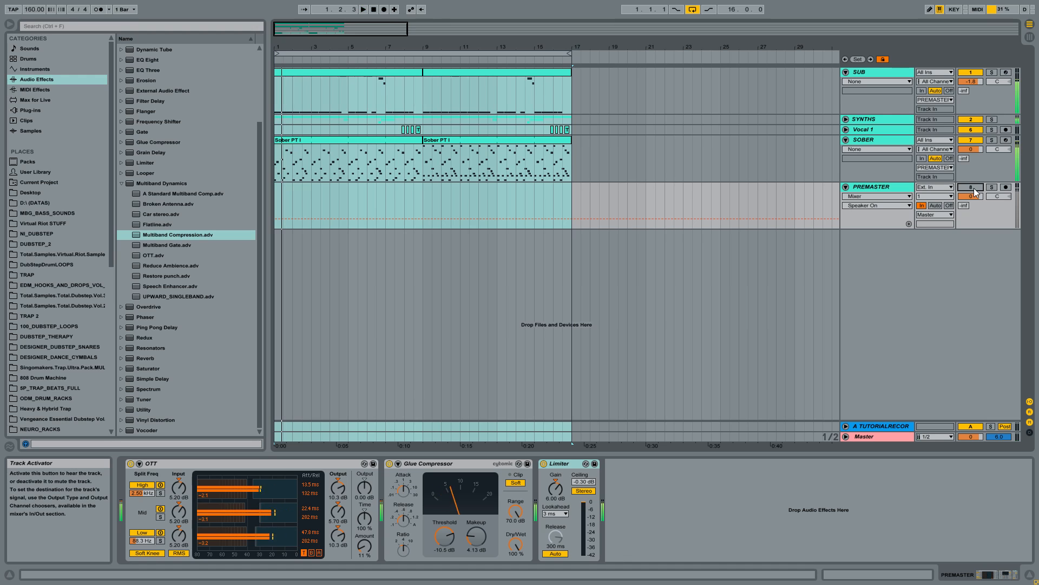
click(972, 188)
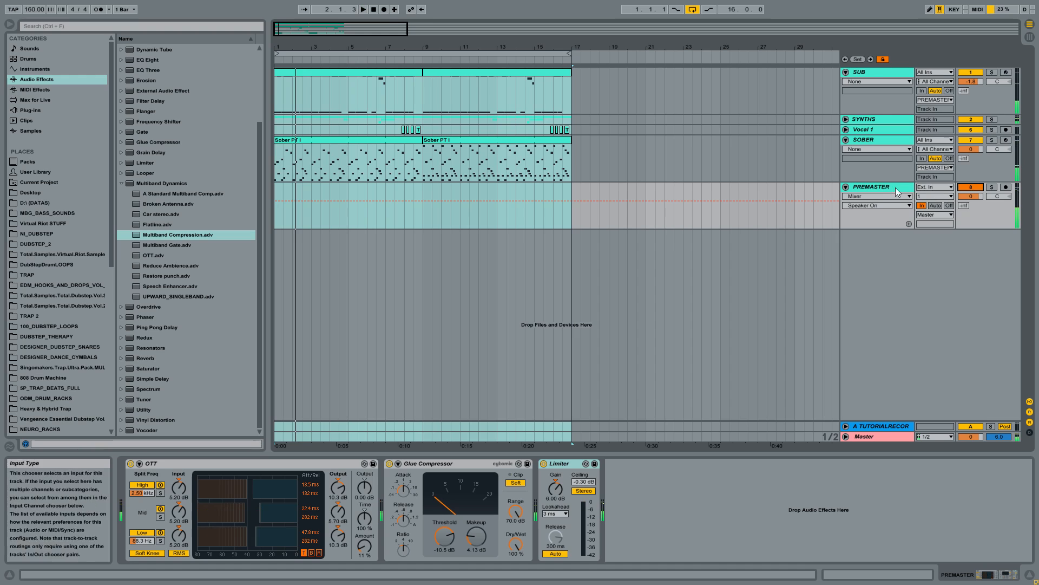
Compare the device chains of the PREMASTER and SUB tracks, ending on PREMASTER.
click(875, 189)
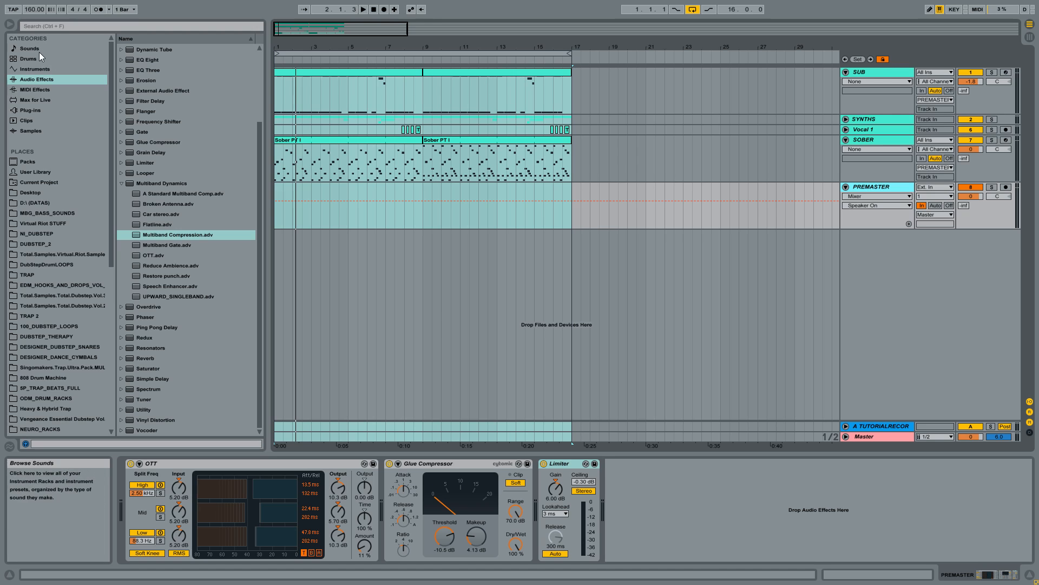
click(868, 71)
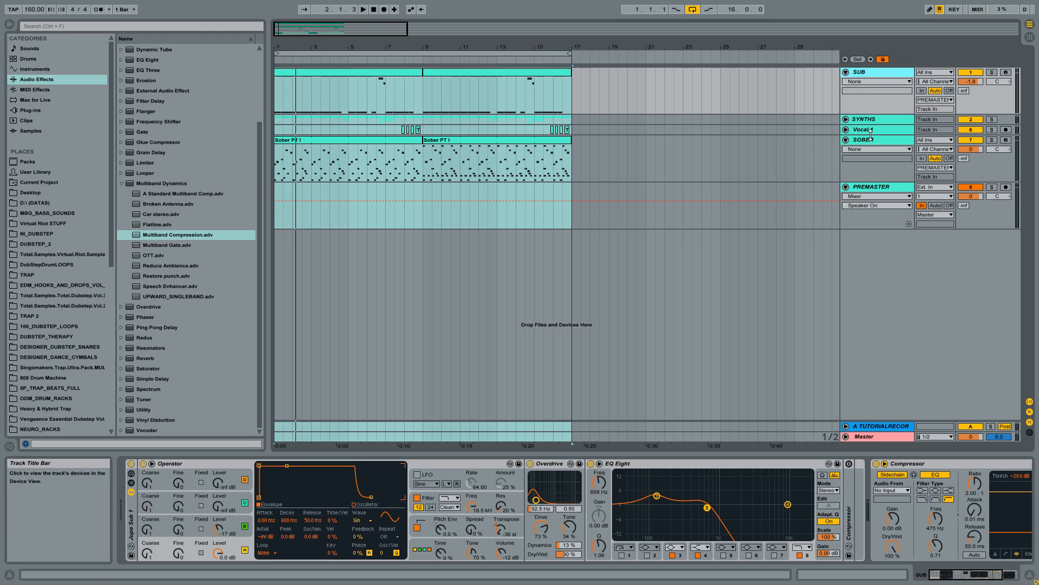
click(877, 195)
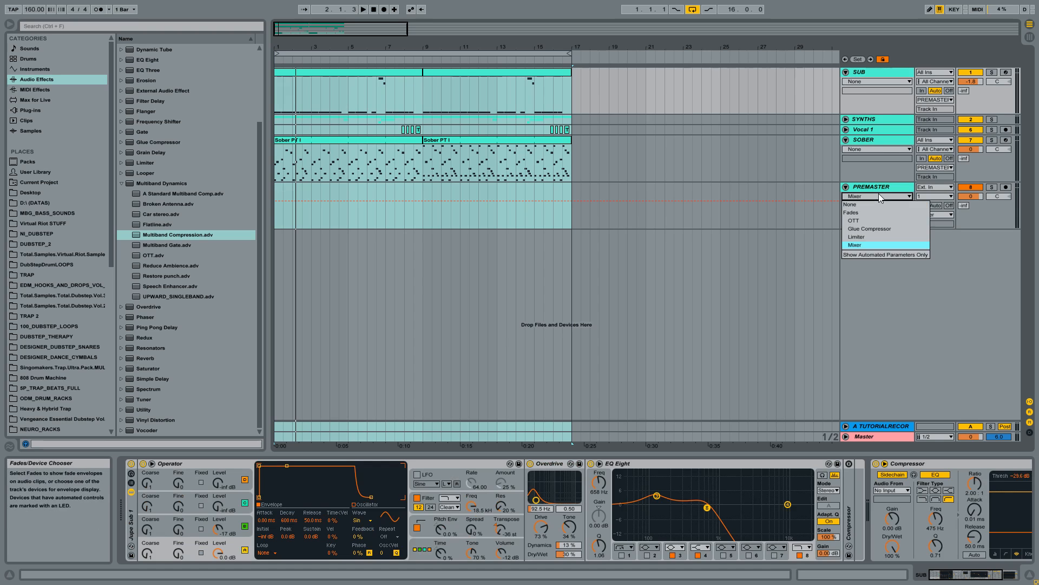
click(882, 187)
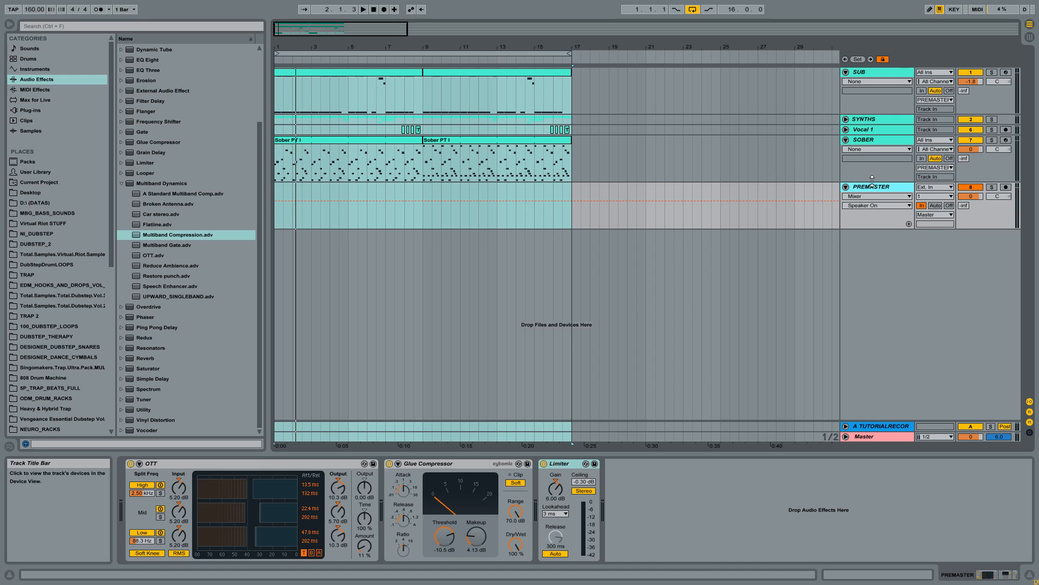
Fold the SOBER and SUB tracks and show the PREMASTER track's devices.
click(884, 140)
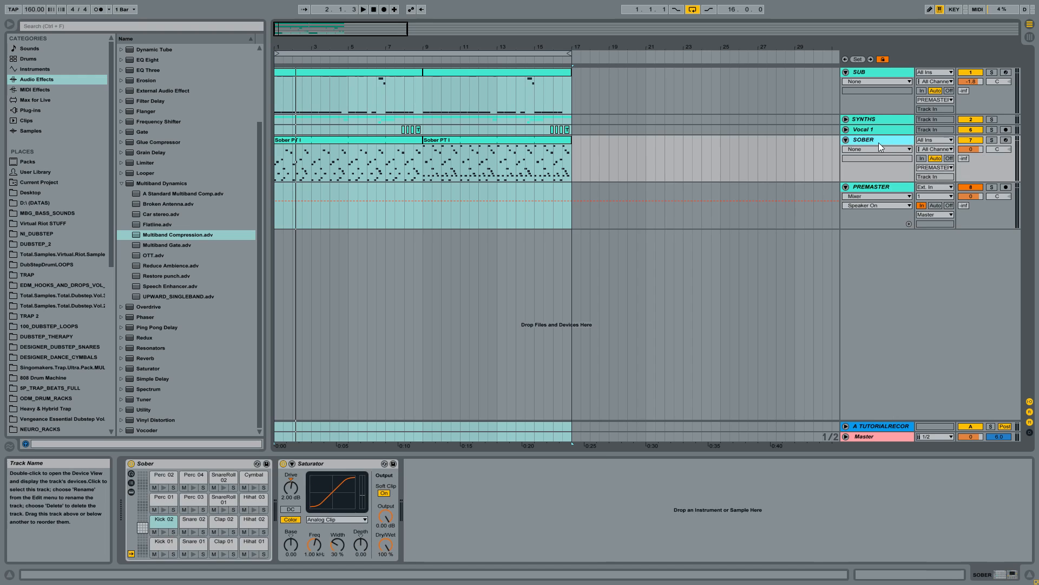
click(847, 141)
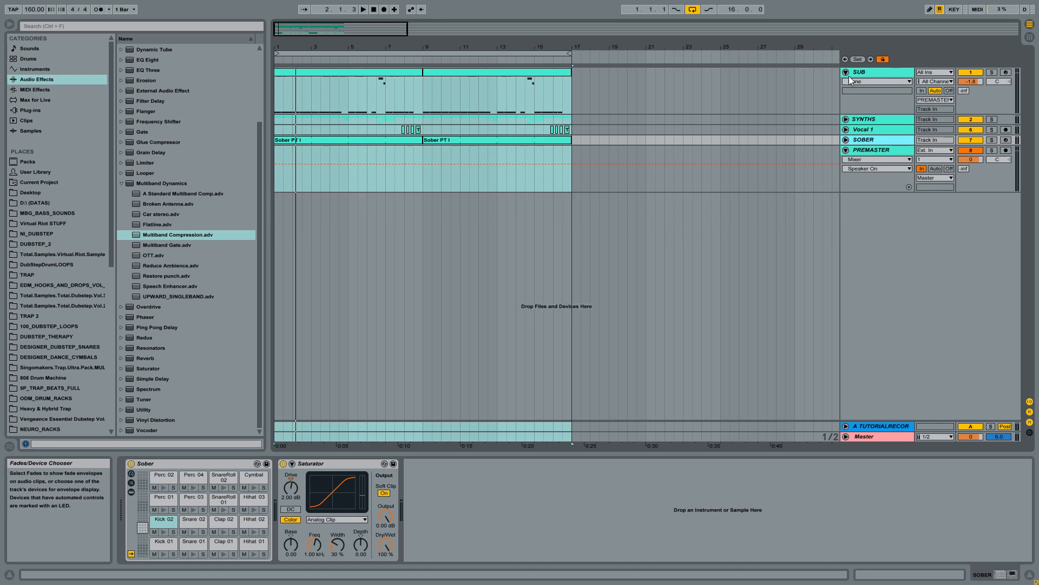
click(846, 73)
click(872, 74)
click(888, 115)
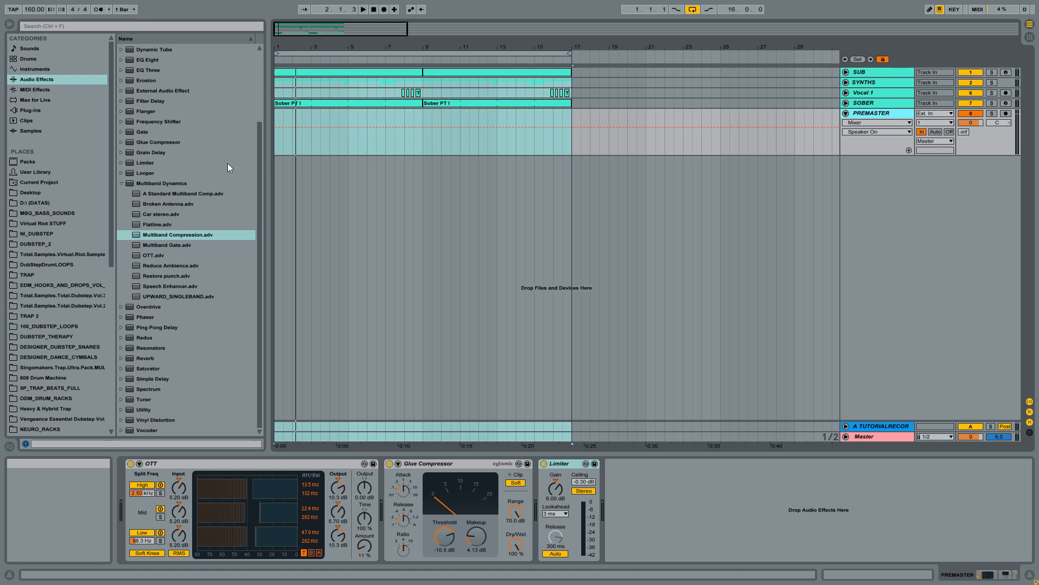
Add BLH_DEMO_SONG.wav from the HEAVY_BASS_HOUSE folder to a new audio track at bar 17.
scroll(28, 216, down, 6)
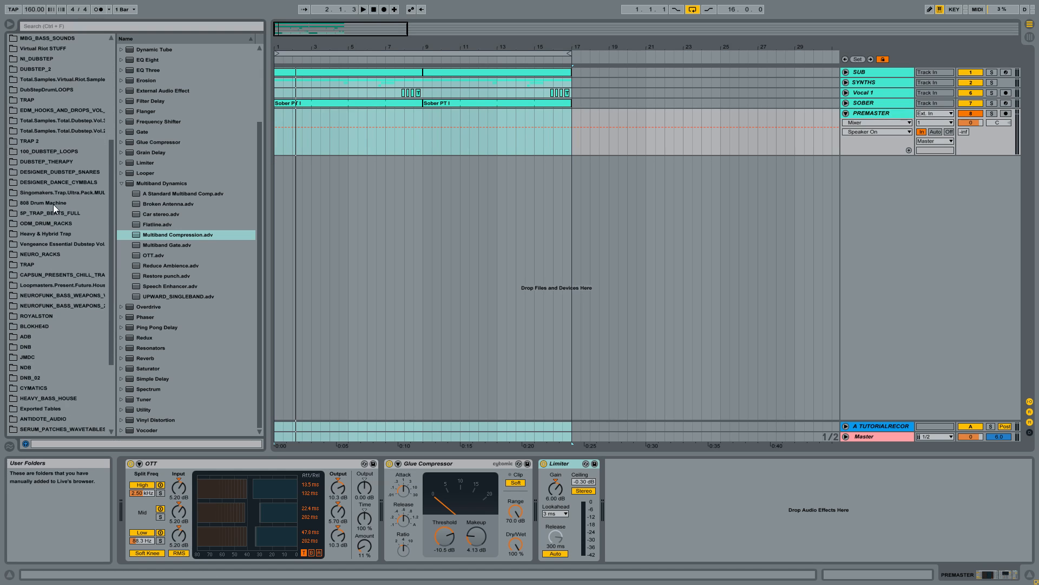
scroll(53, 203, down, 4)
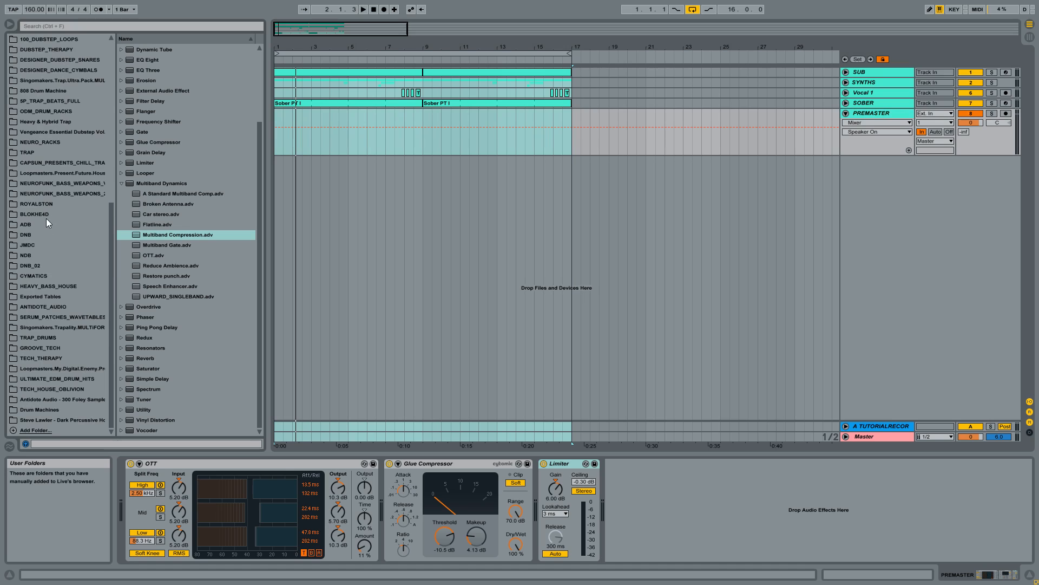
click(68, 288)
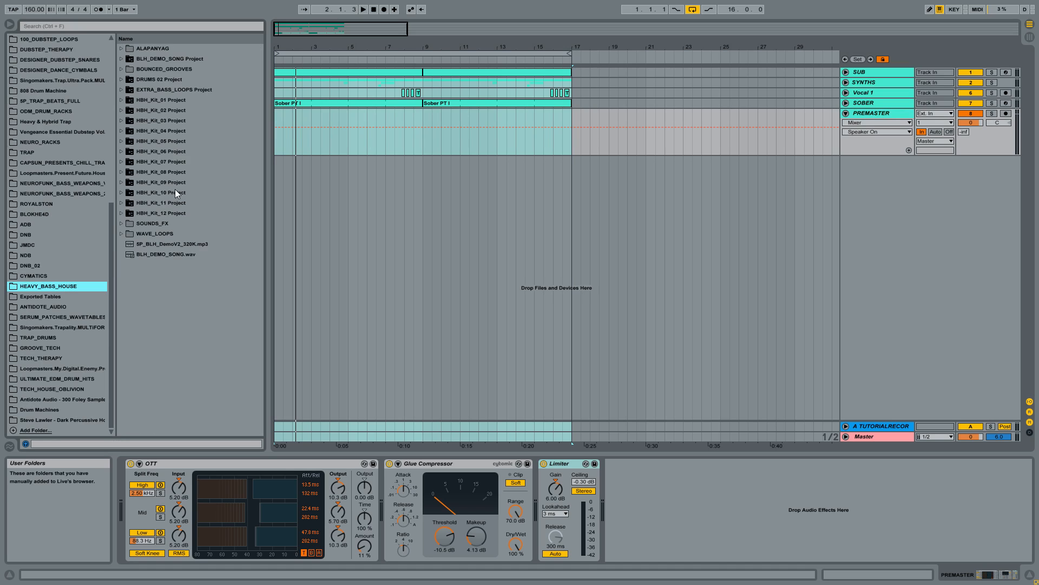
click(198, 255)
drag(197, 255, 574, 198)
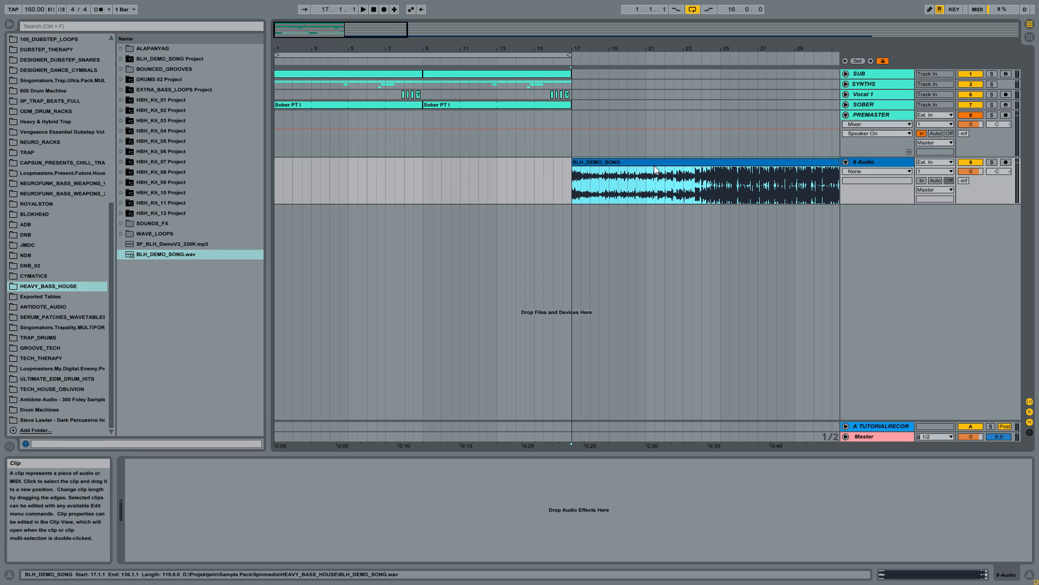
Start playback, move the BLH_DEMO_SONG clip to bar 1 and solo its track.
click(655, 170)
key(space)
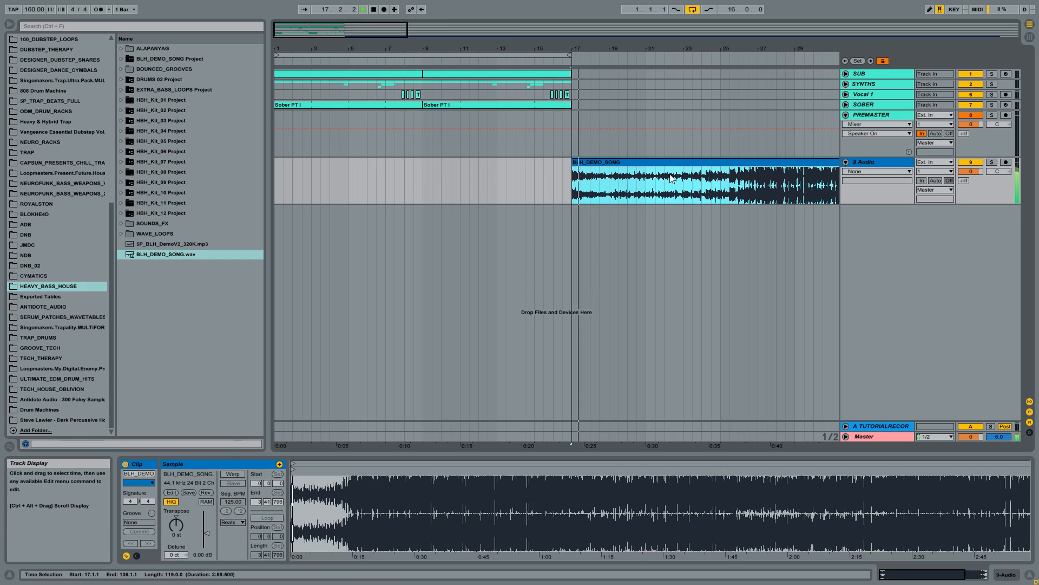
drag(674, 160, 376, 162)
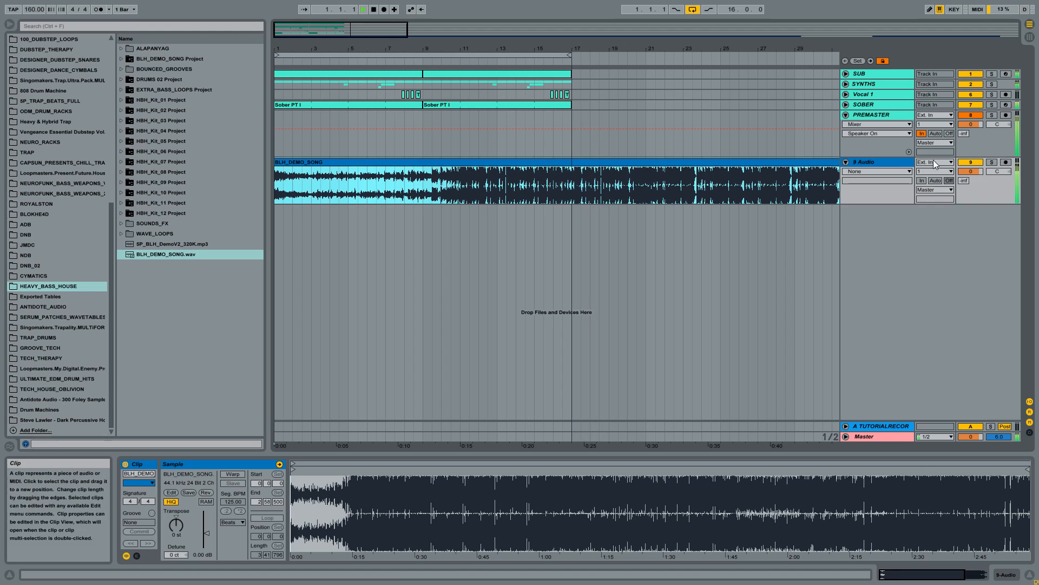
click(992, 162)
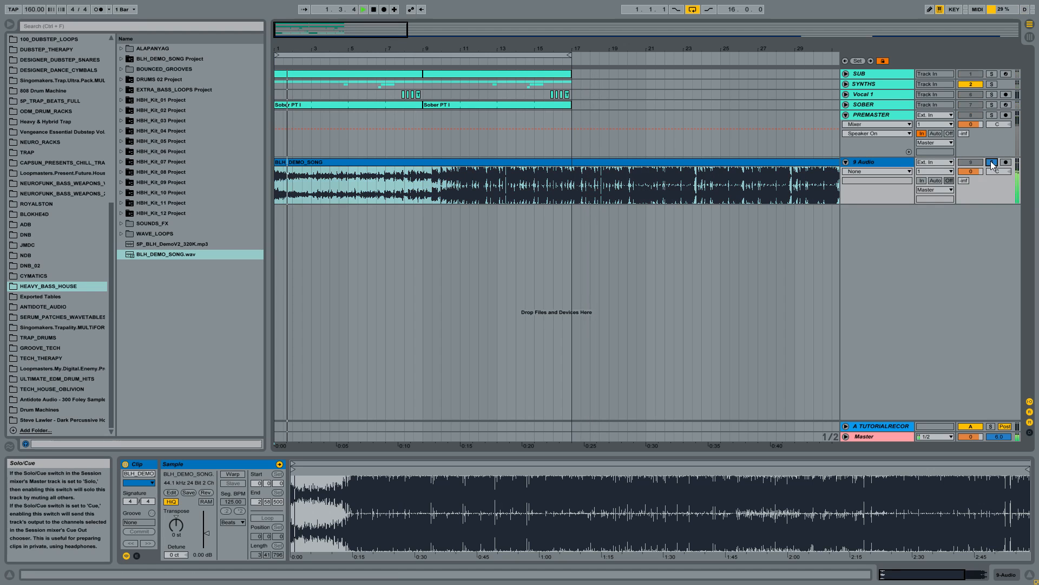
Compare the demo song's audio track with the devices on the Master and PREMASTER tracks.
click(877, 162)
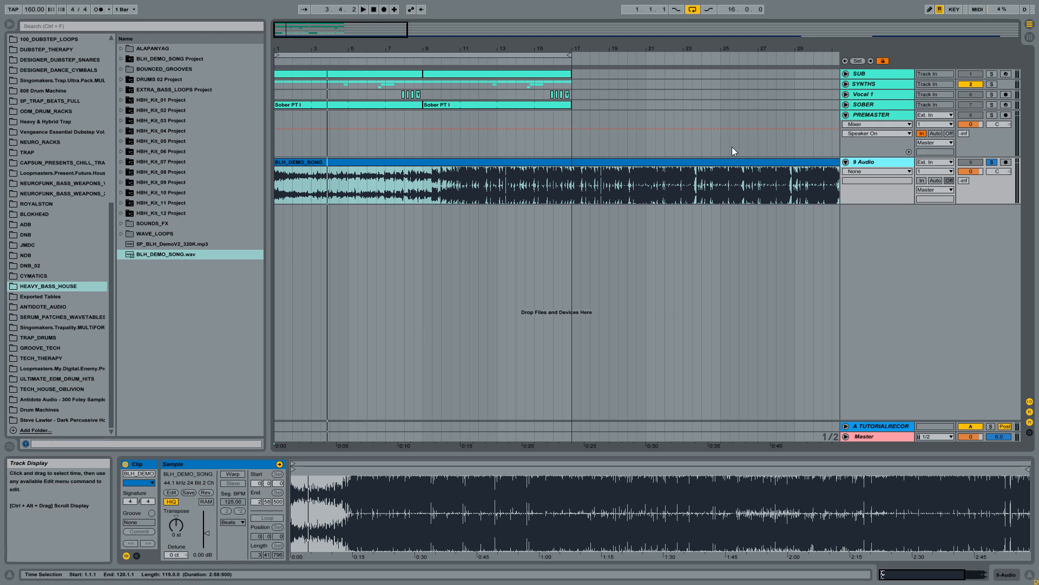
click(722, 158)
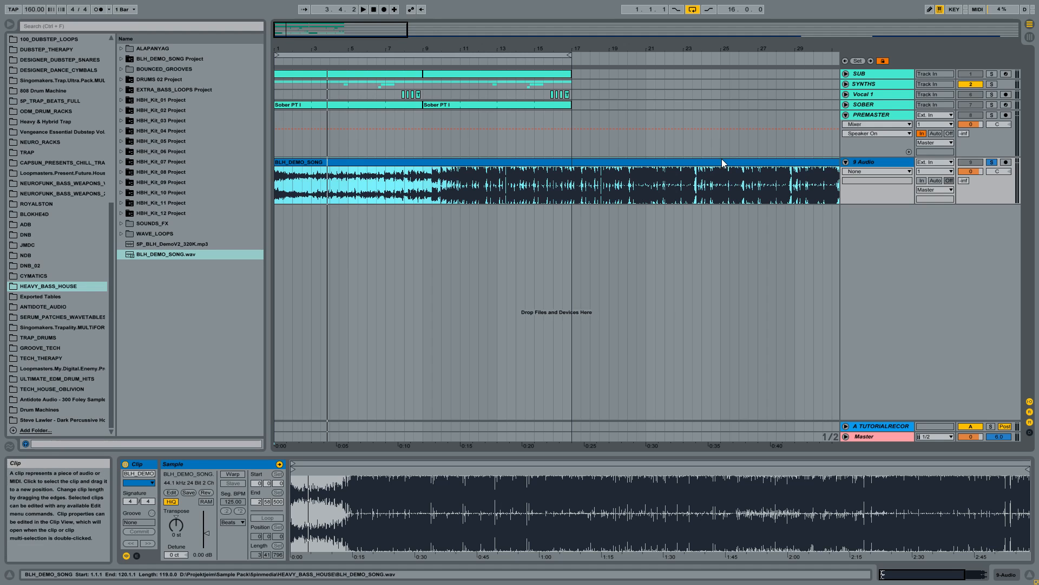
click(895, 434)
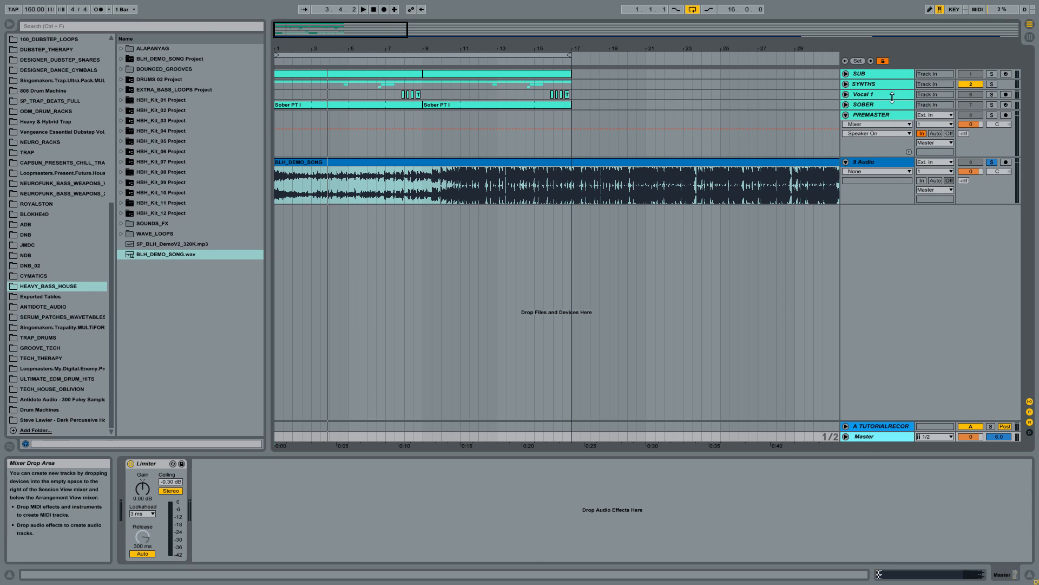
click(879, 115)
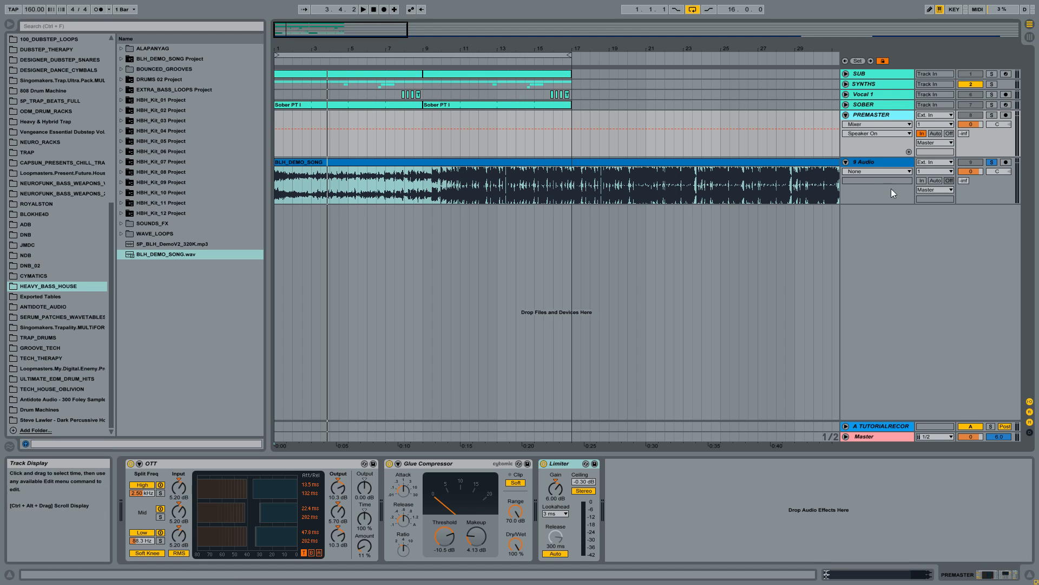
click(881, 159)
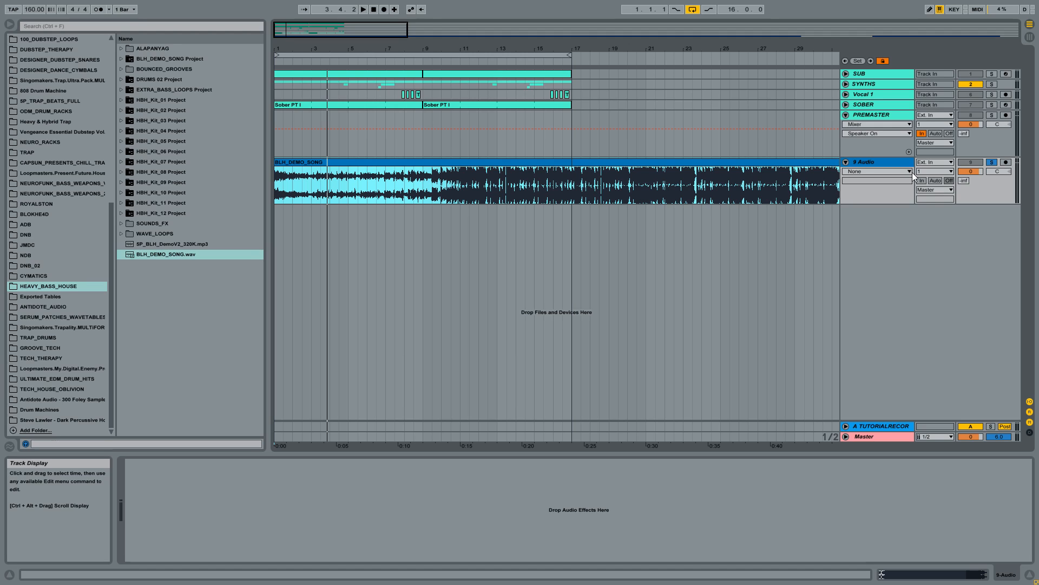
click(869, 116)
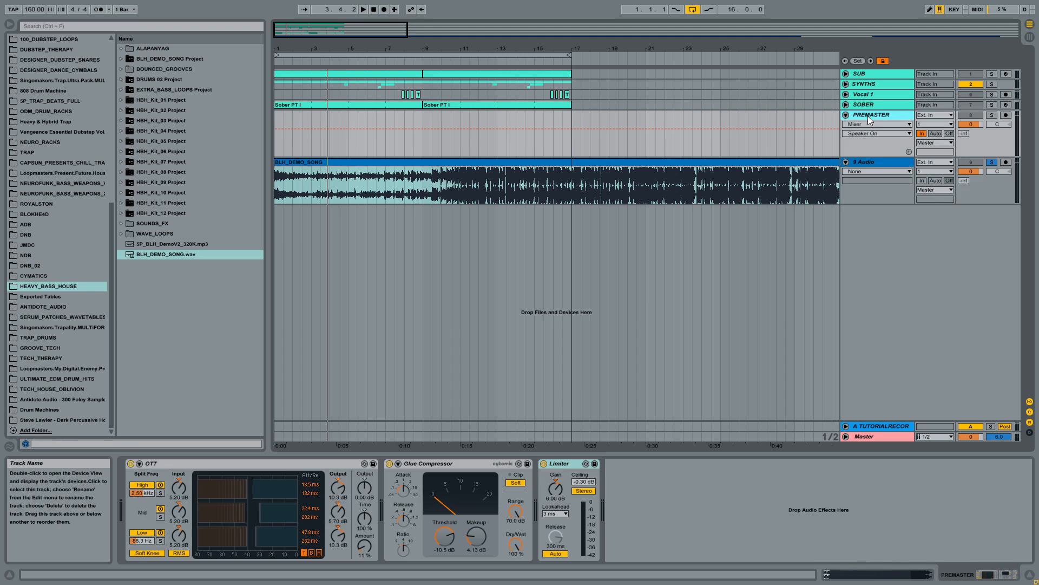
Delete the audio track holding the BLH_DEMO_SONG clip.
click(879, 161)
key(Delete)
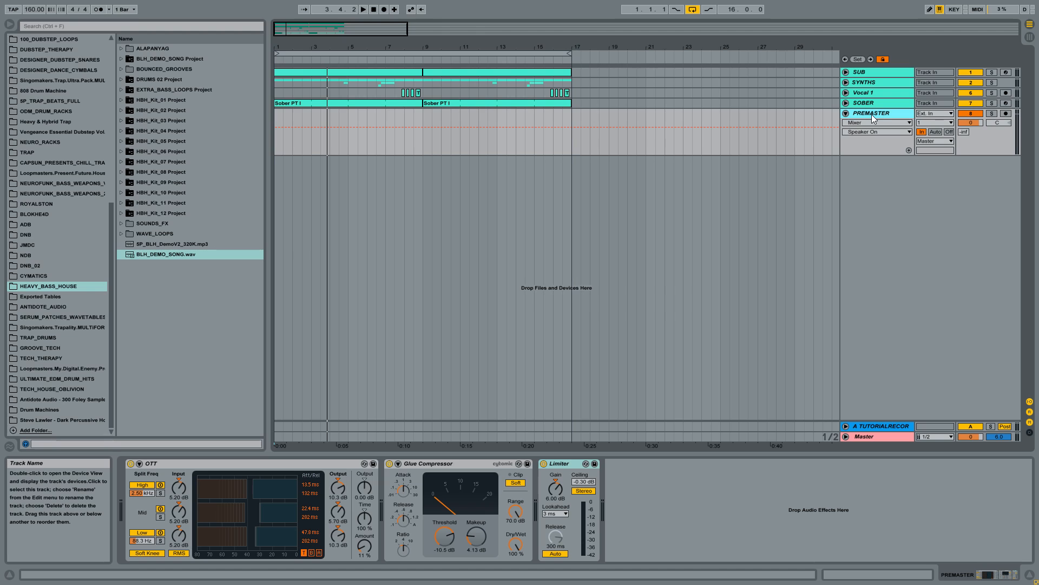
Show the SYNTHS group's device chain and briefly unfold the group to view its tracks.
click(865, 83)
click(846, 82)
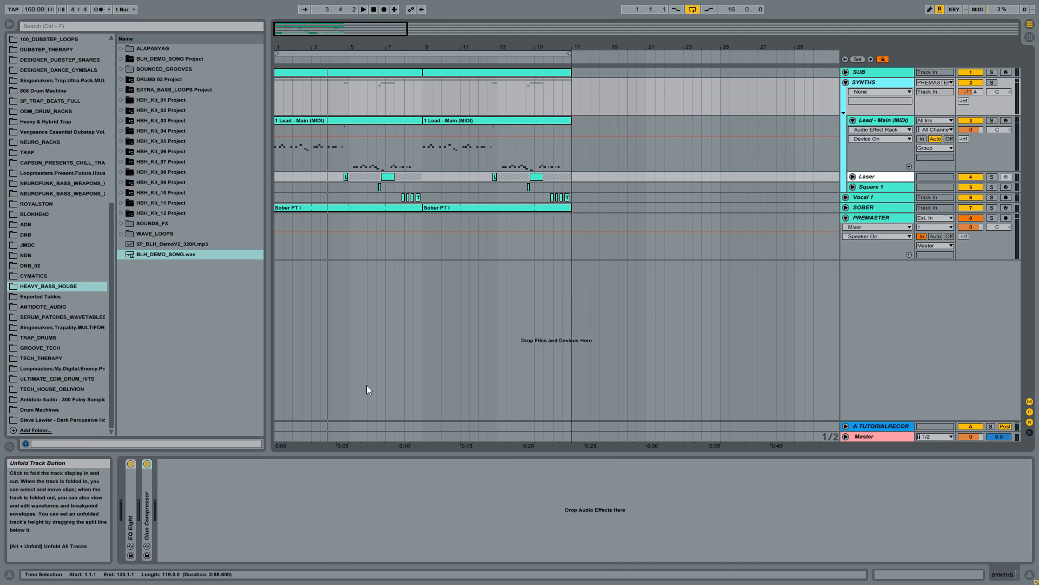
click(845, 83)
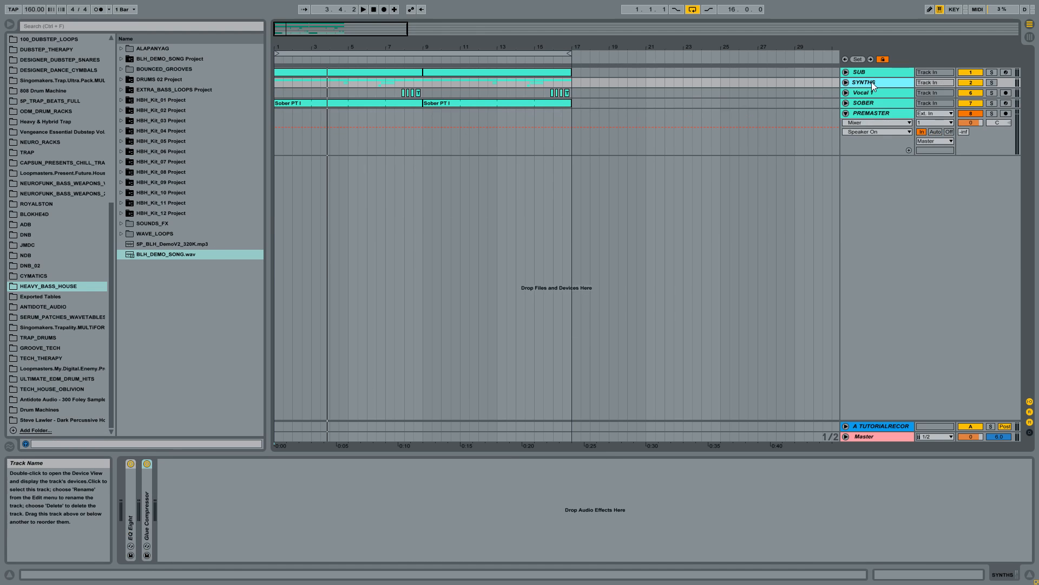